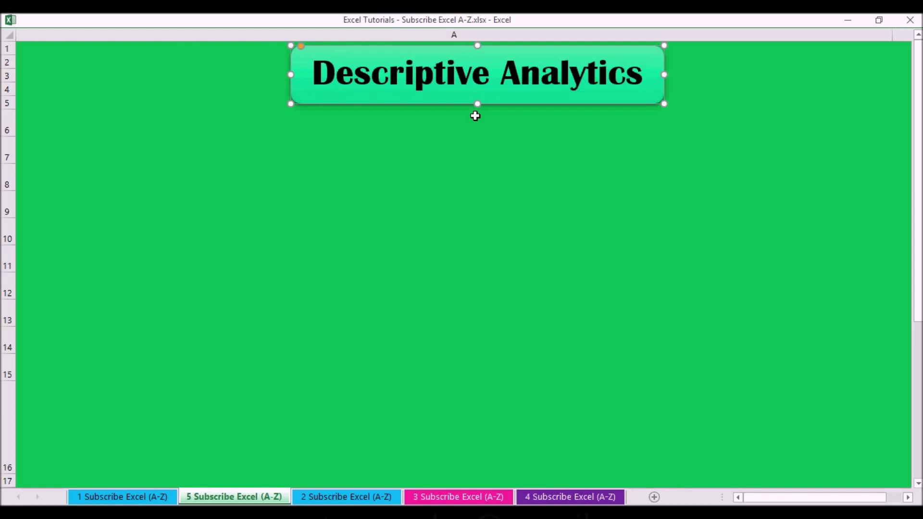
# Reveal the descriptive analytics definition and its four uses below the title, ending with the Examples heading
pyautogui.click(475, 116)
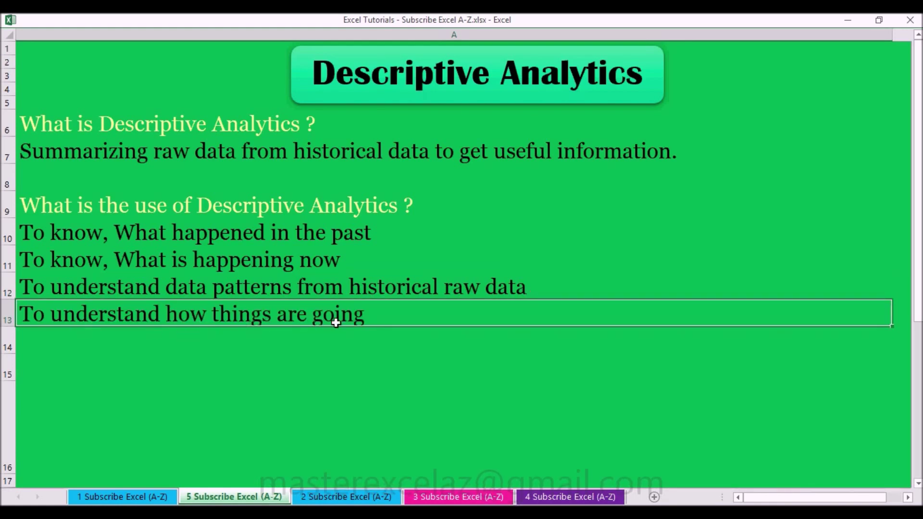
pyautogui.hotkey('ctrl', 'y')
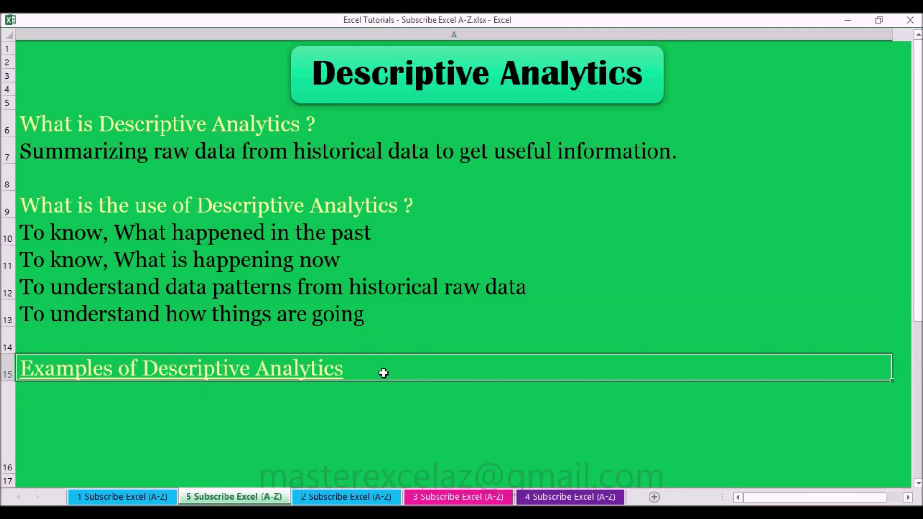
# Reveal the examples text under the Examples of Descriptive Analytics heading
pyautogui.hotkey('ctrl', 'y')
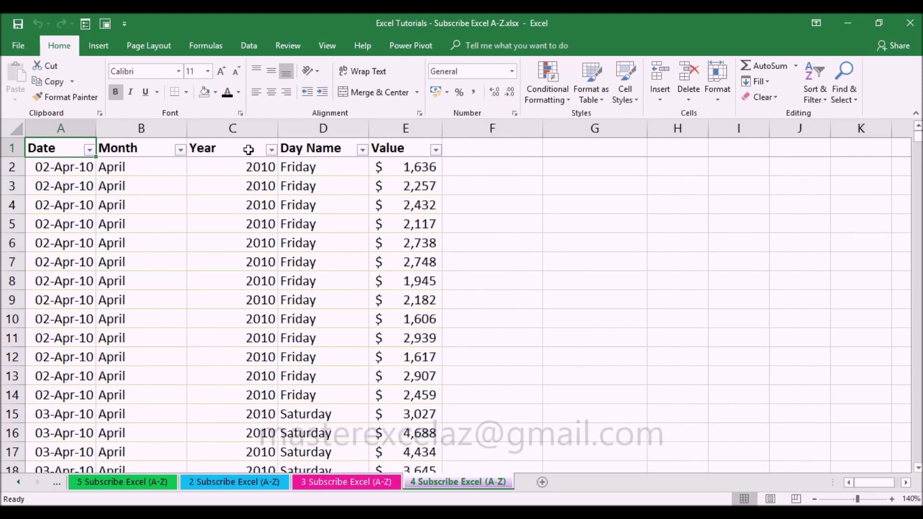
# Select the full sales table A1:E34526, leaving the Year filter unchanged
pyautogui.click(271, 150)
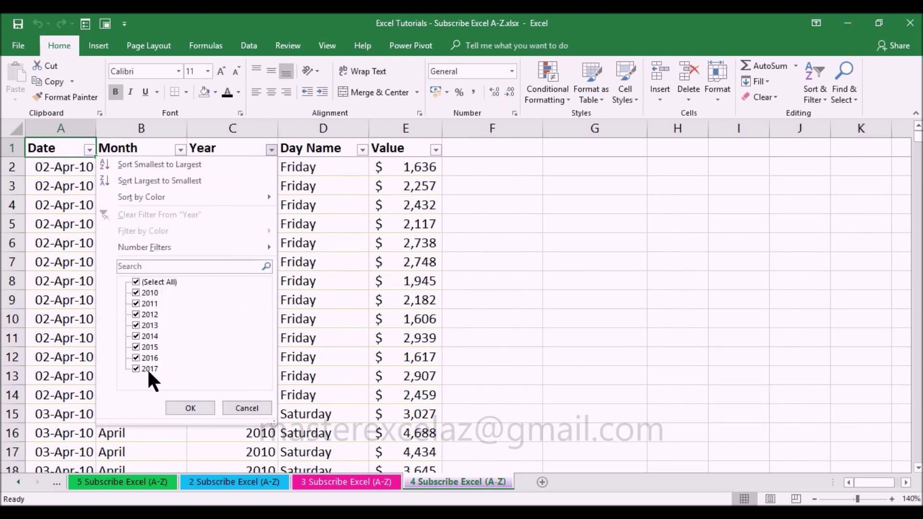
pyautogui.click(238, 409)
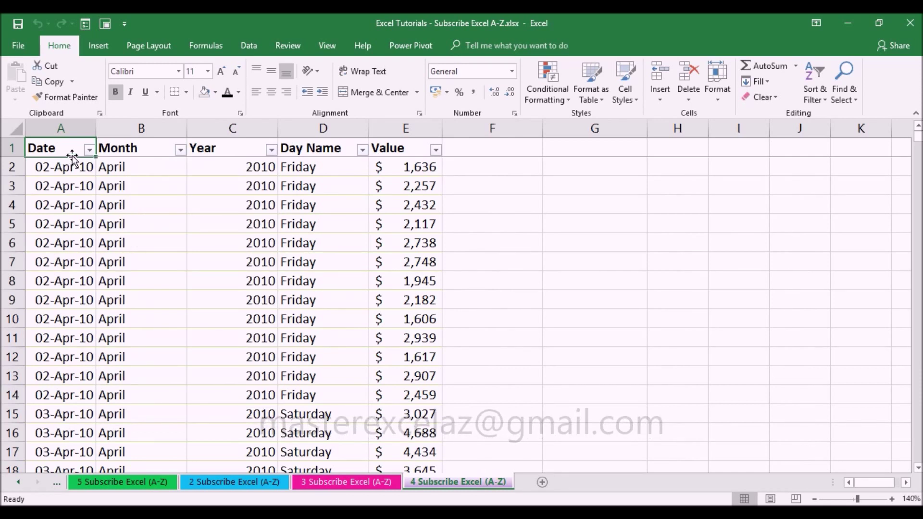
pyautogui.hotkey('ctrl', 'shift', 'Right')
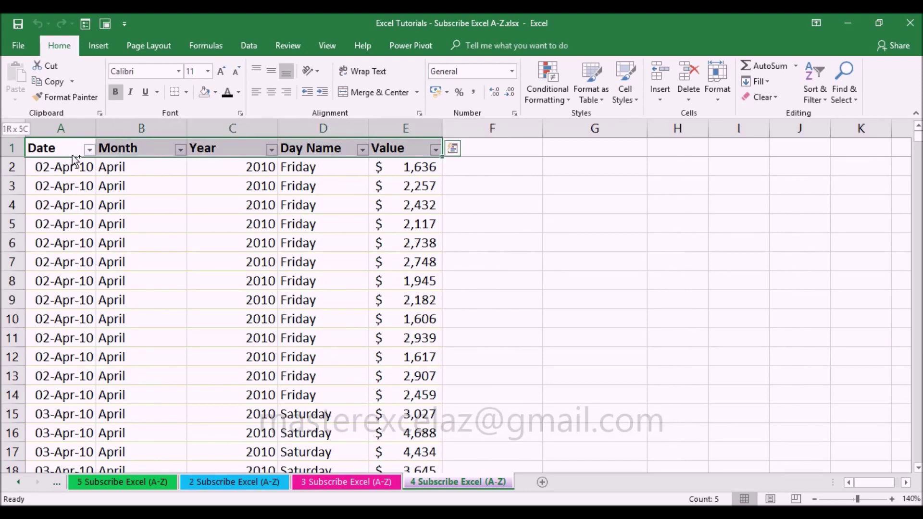
pyautogui.hotkey('ctrl', 'shift', 'Down')
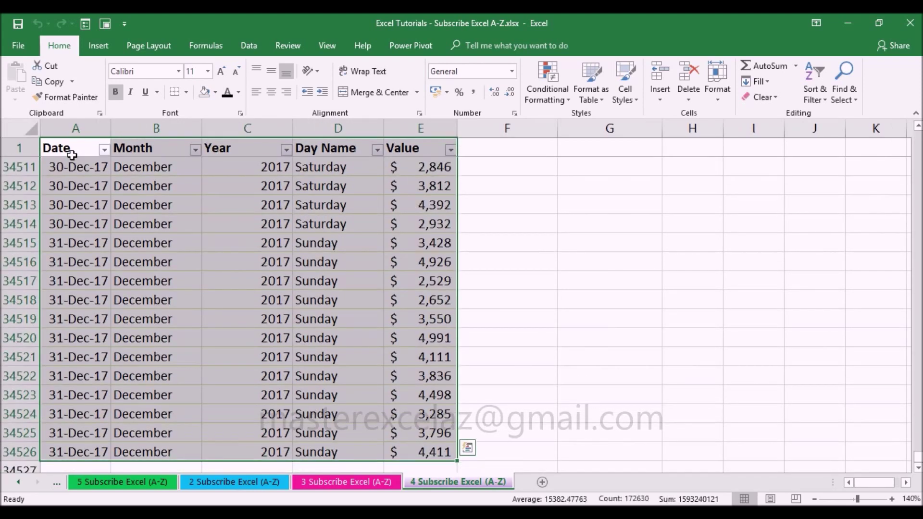
# Insert a PivotChart & PivotTable from the sales table on a new worksheet
pyautogui.click(106, 48)
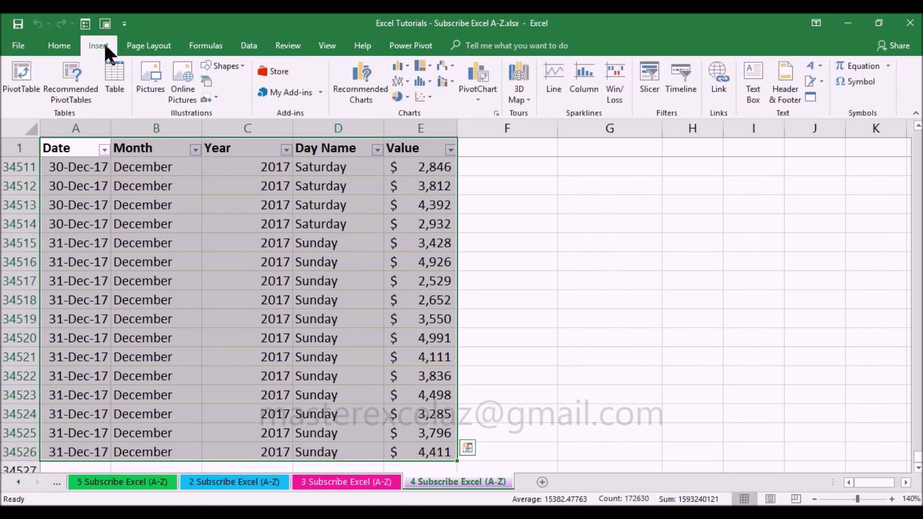
pyautogui.click(478, 98)
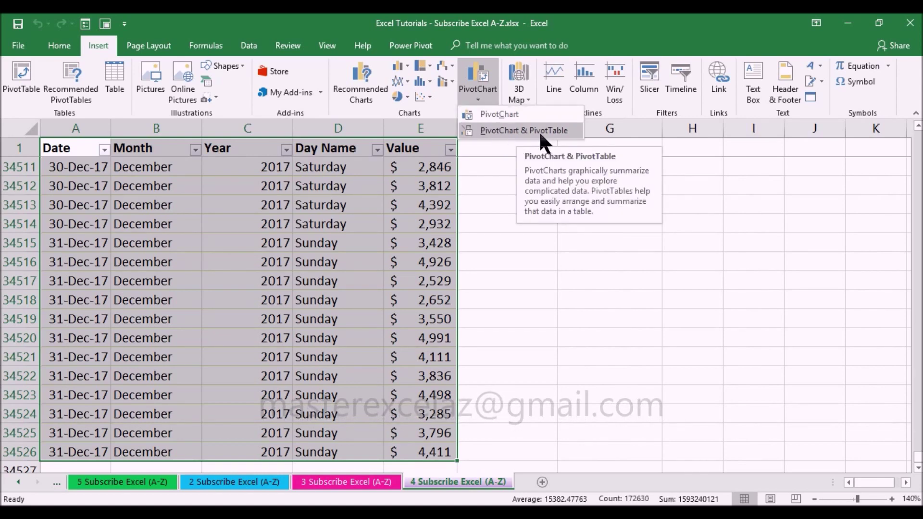
pyautogui.click(540, 134)
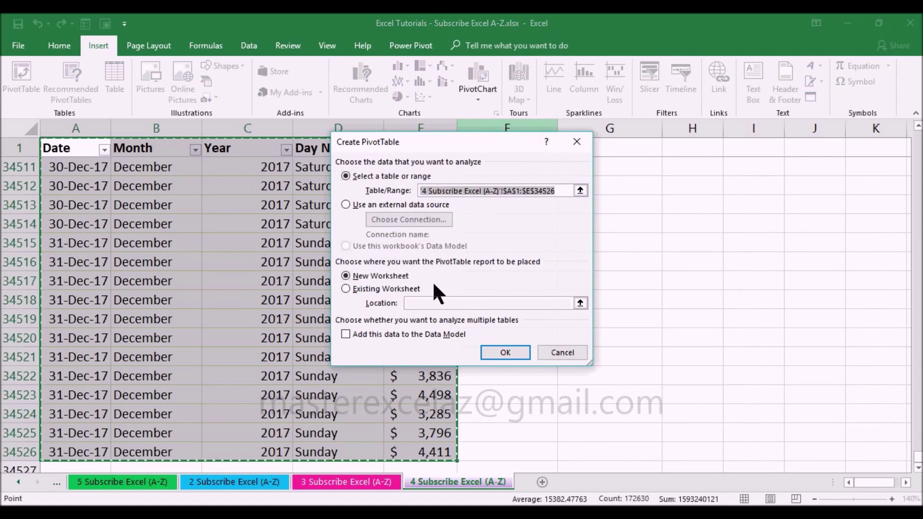
pyautogui.click(506, 354)
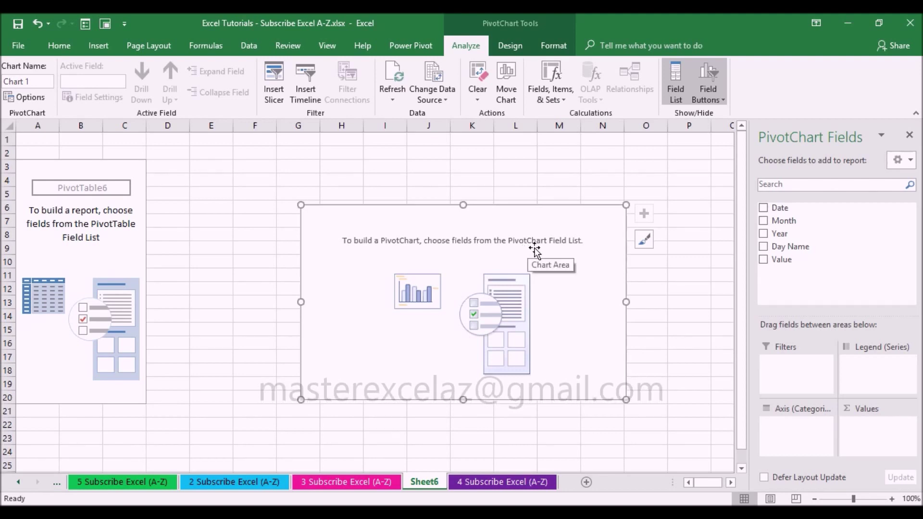
# Put Day Name on the axis and Value in Values, confirming Sum in Value Field Settings
pyautogui.click(812, 245)
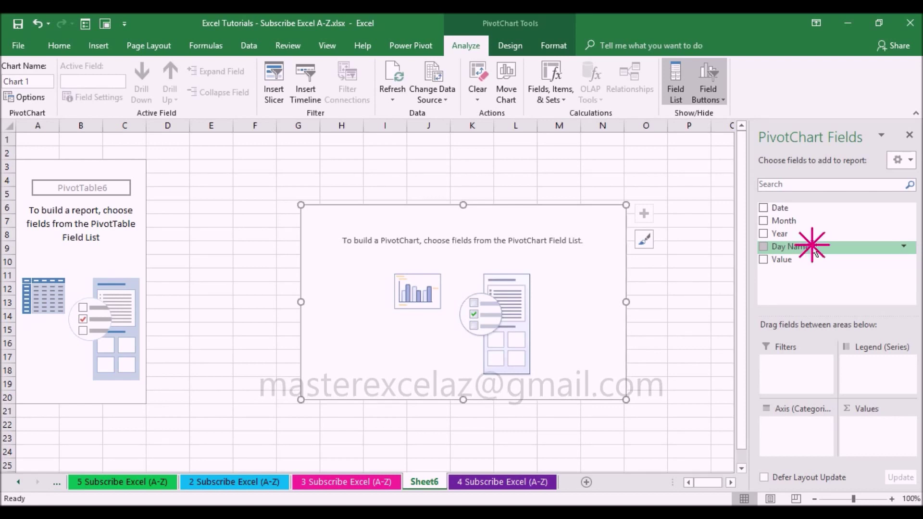
pyautogui.moveTo(812, 245); pyautogui.dragTo(795, 428)
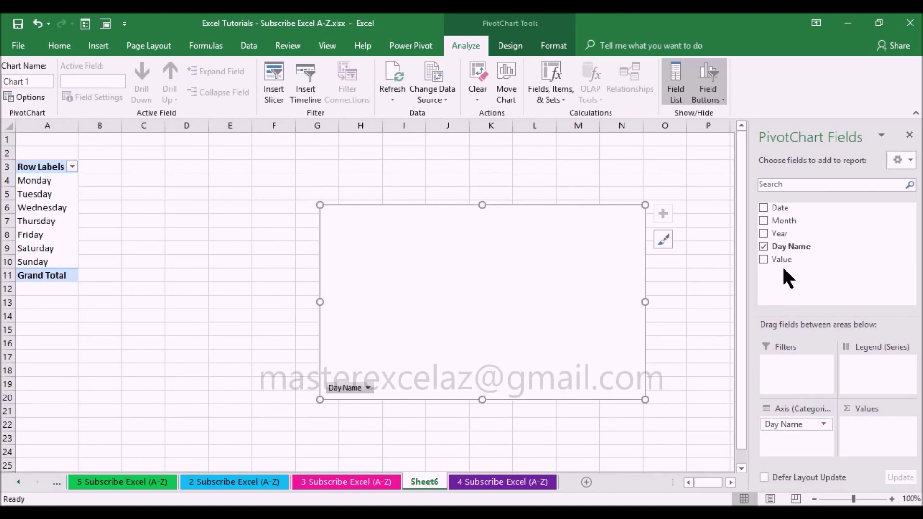
pyautogui.moveTo(782, 266); pyautogui.dragTo(869, 443)
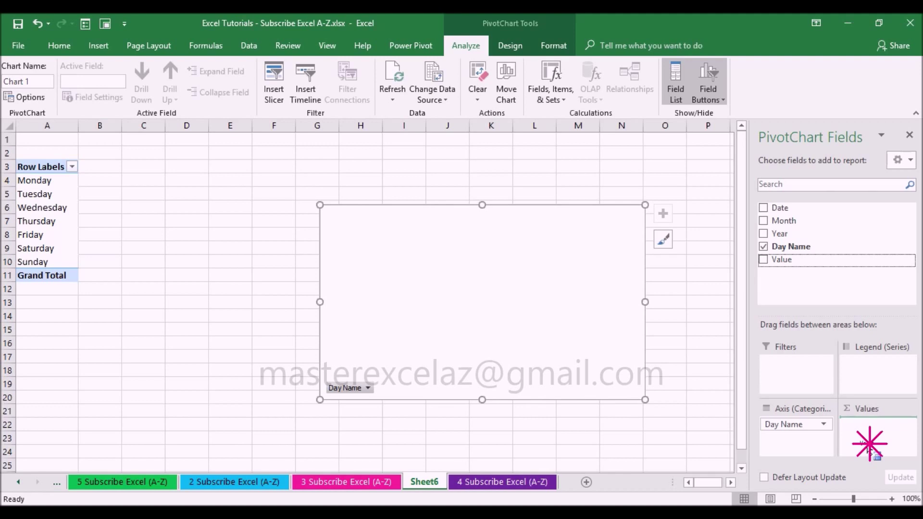
pyautogui.moveTo(869, 447); pyautogui.dragTo(870, 442)
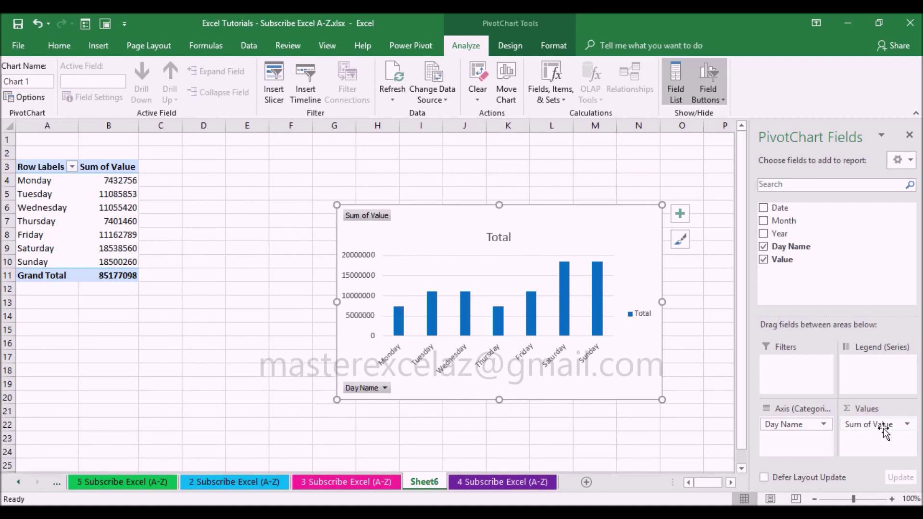
pyautogui.click(883, 428)
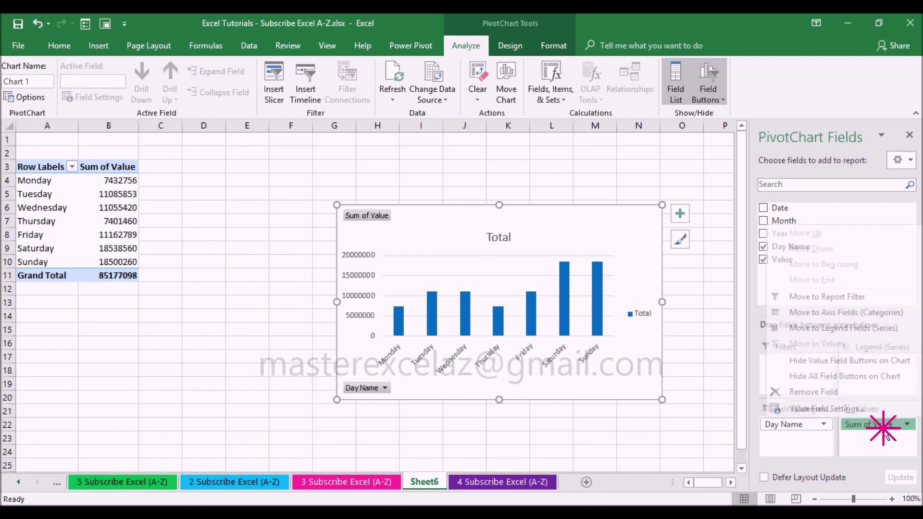
pyautogui.click(828, 410)
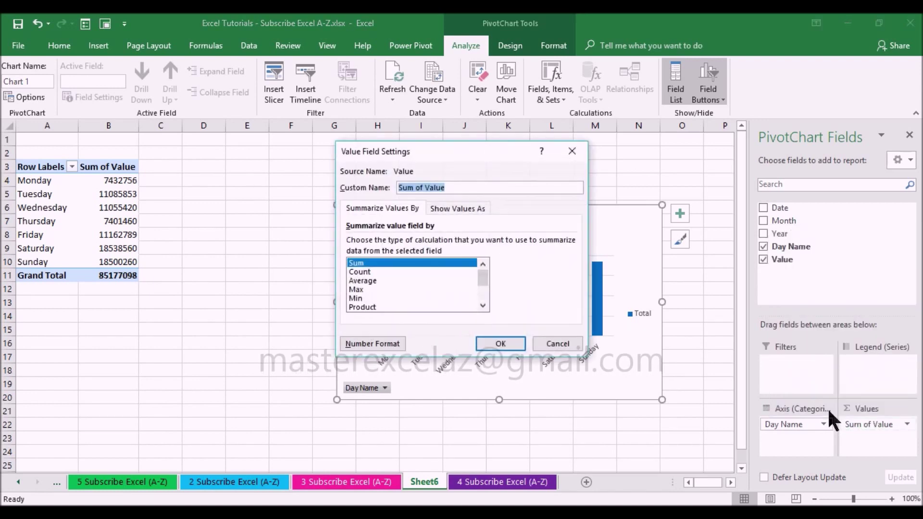
pyautogui.click(355, 263)
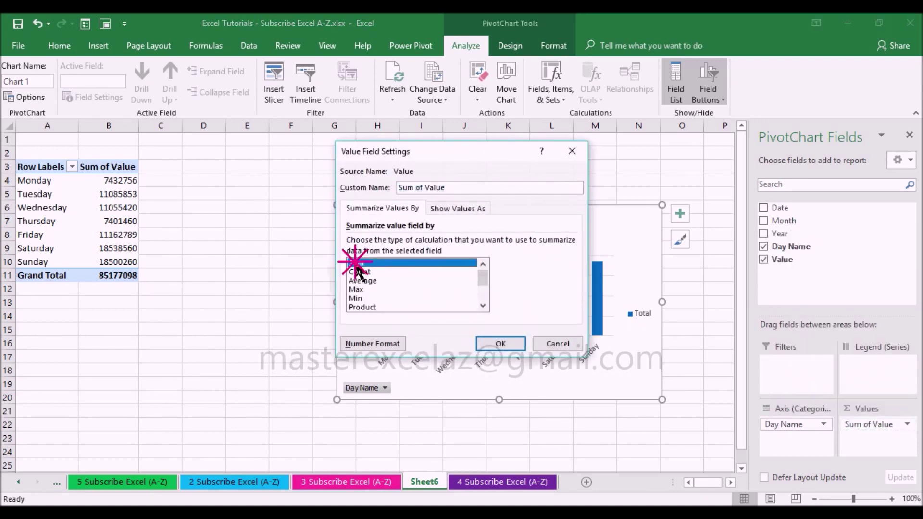
pyautogui.click(504, 342)
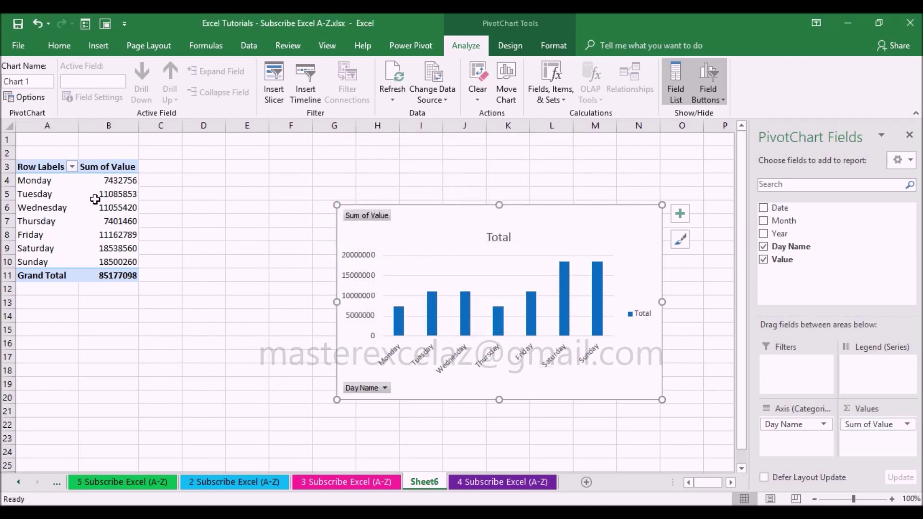
pyautogui.click(126, 182)
# Format day totals B4:B11 as $ English (United States) Accounting with no decimals
pyautogui.moveTo(118, 181); pyautogui.dragTo(119, 278)
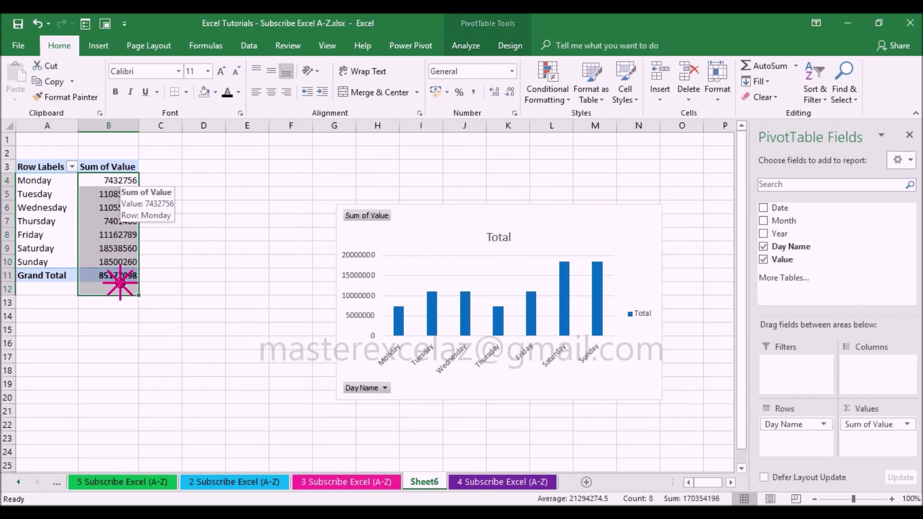
pyautogui.click(445, 93)
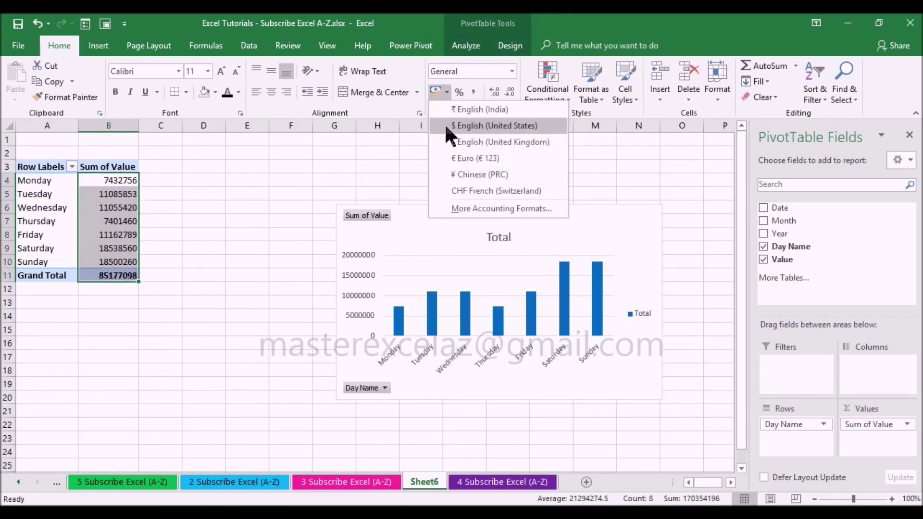
pyautogui.click(489, 126)
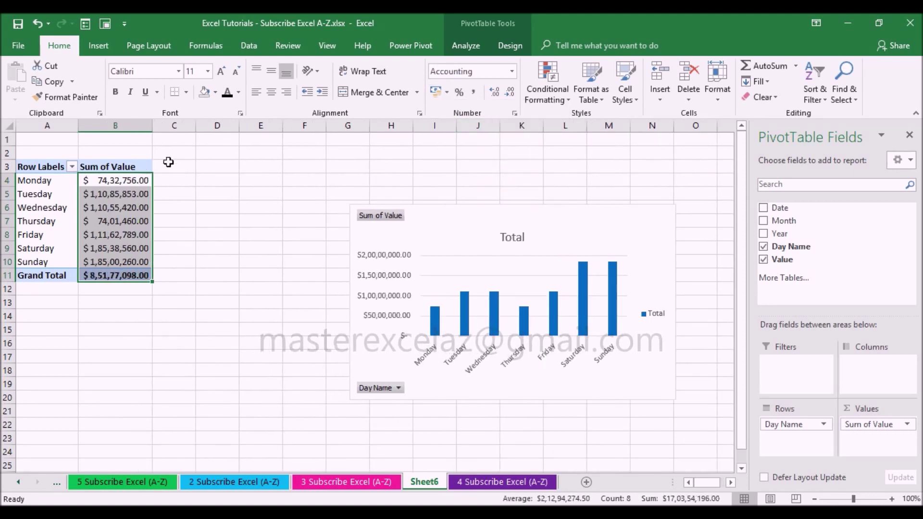
pyautogui.click(512, 87)
pyautogui.click(512, 88)
pyautogui.click(123, 180)
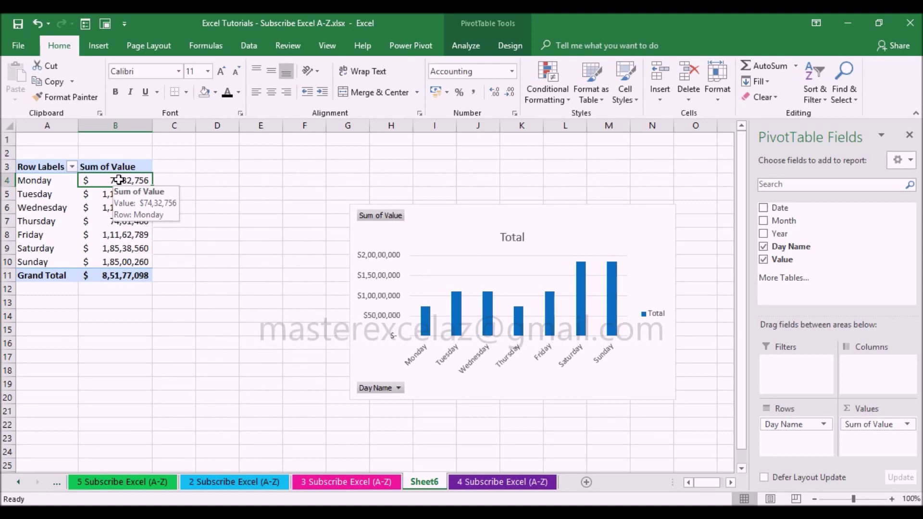
# Sort day totals largest to smallest and check the Saturday, Sunday, Monday and Thursday values
pyautogui.rightClick(118, 180)
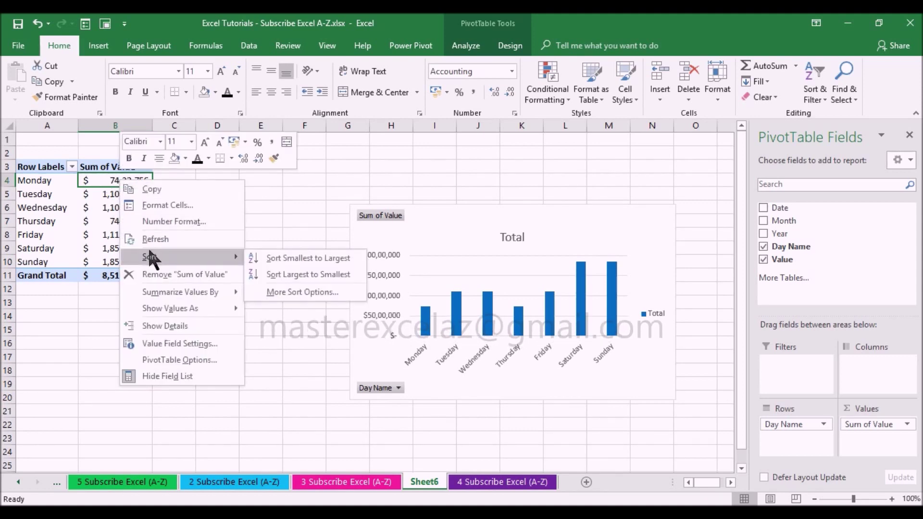
pyautogui.moveTo(149, 257)
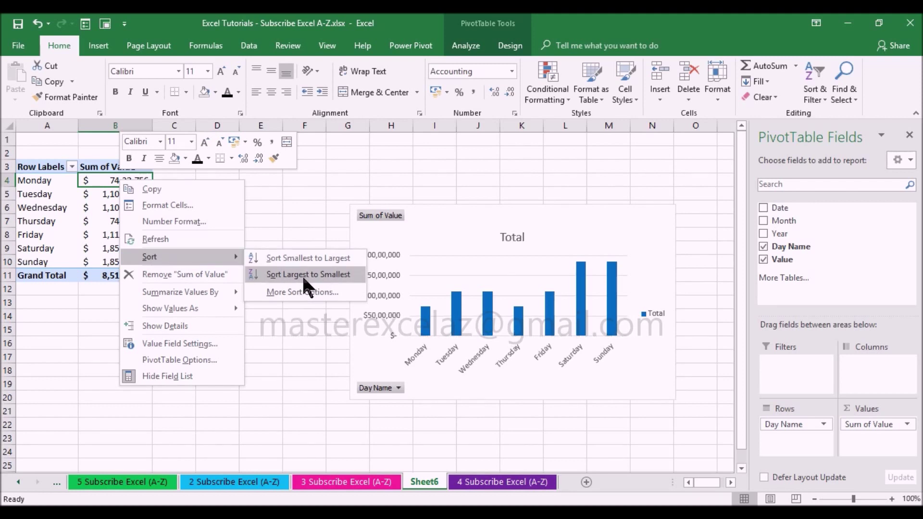
pyautogui.click(304, 276)
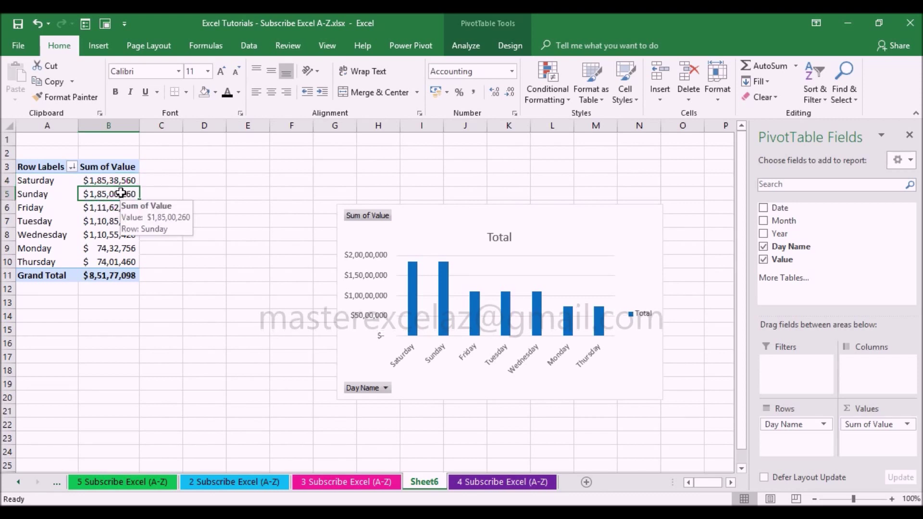
pyautogui.click(121, 192)
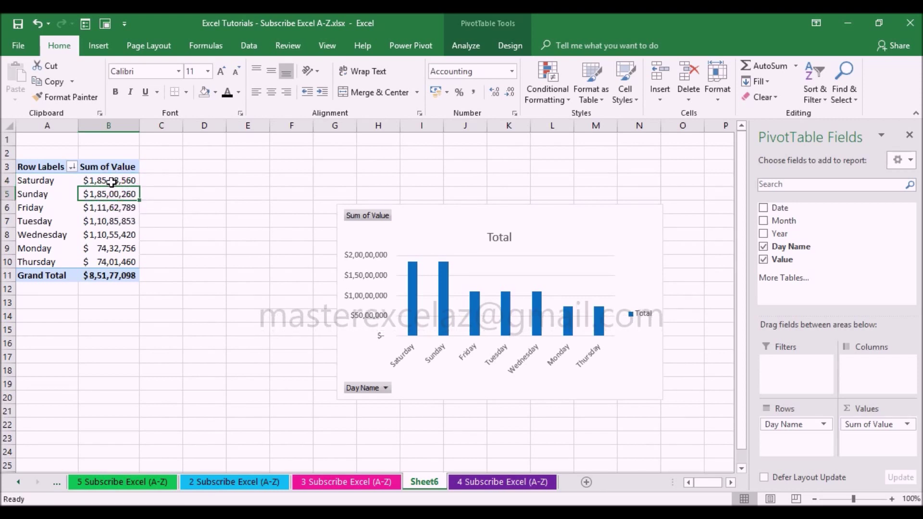
pyautogui.click(111, 182)
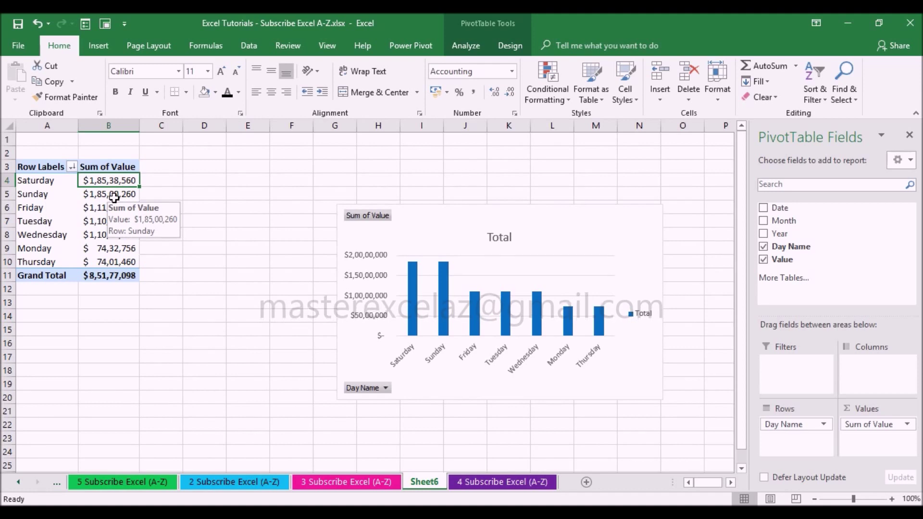
pyautogui.click(124, 260)
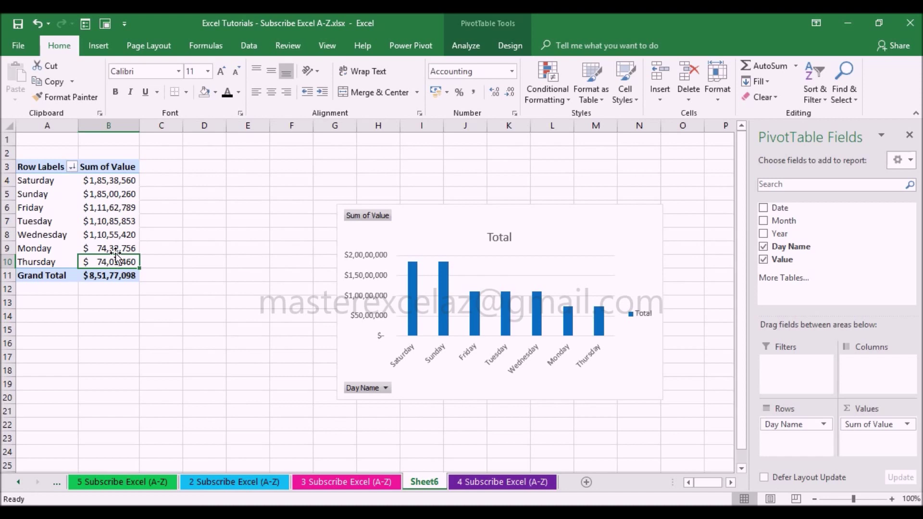
pyautogui.click(114, 250)
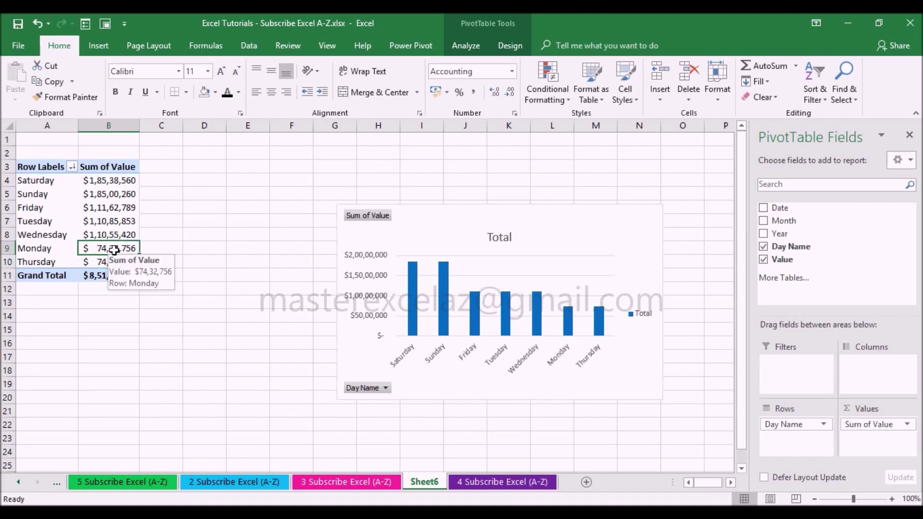
pyautogui.click(124, 261)
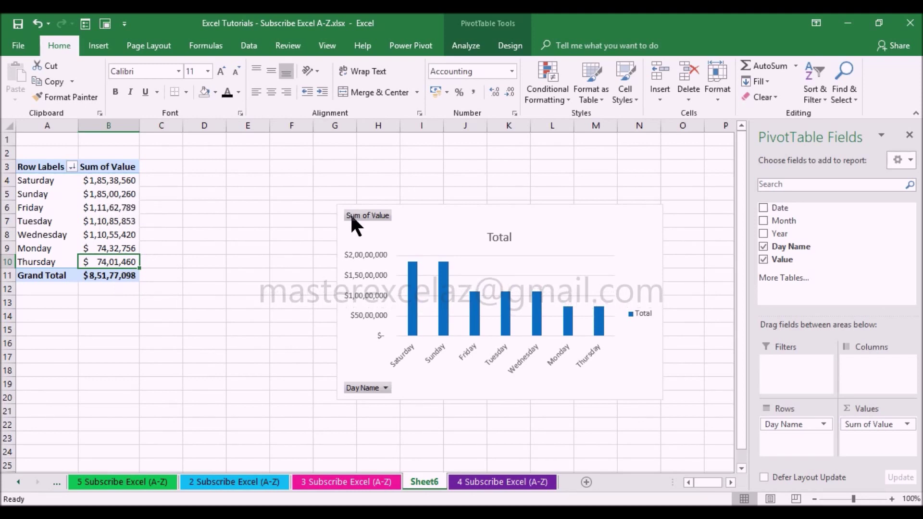
pyautogui.click(439, 220)
# Move the PivotChart below the table around B15:I25 and add Month as the legend series
pyautogui.moveTo(439, 221); pyautogui.dragTo(284, 175)
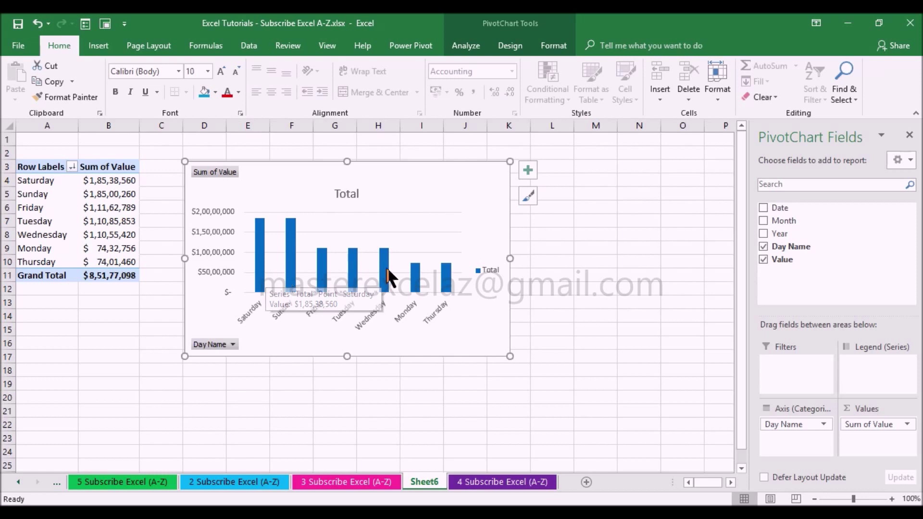
pyautogui.moveTo(328, 167); pyautogui.dragTo(191, 346)
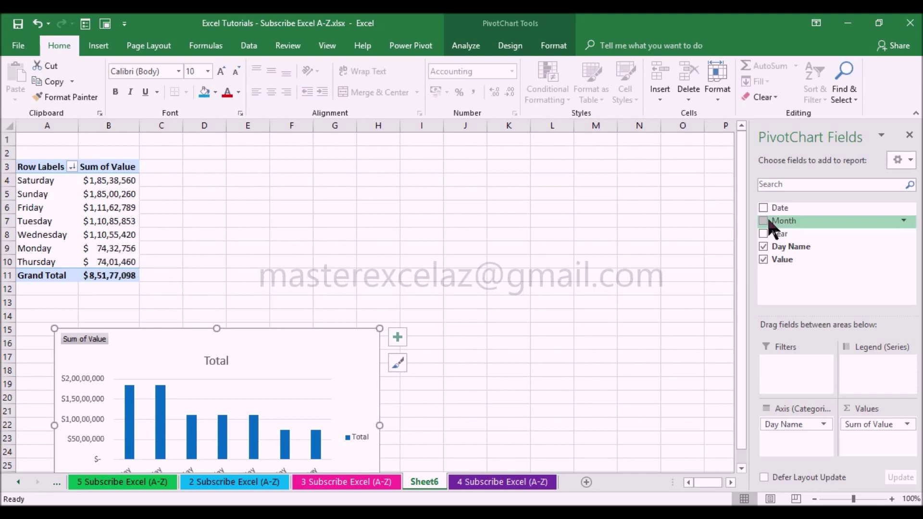
pyautogui.moveTo(798, 223); pyautogui.dragTo(865, 375)
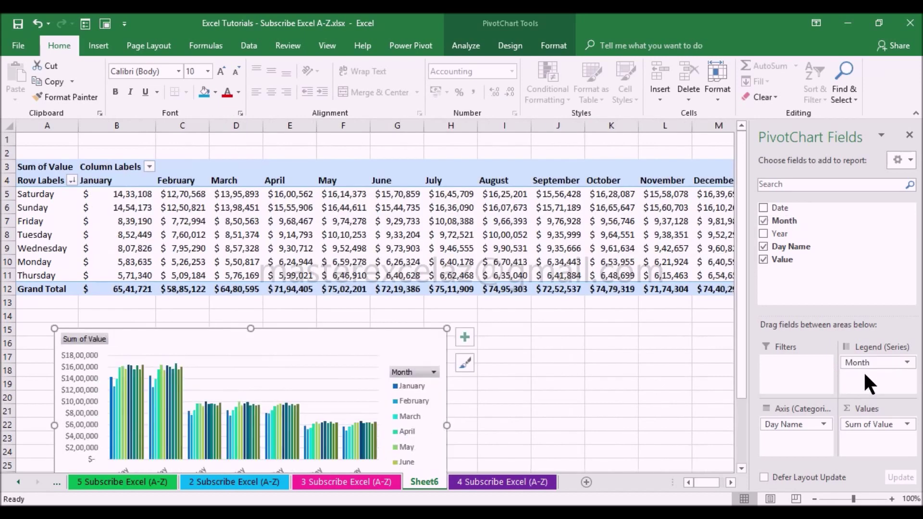
# Check the new January to December month columns in the PivotTable
pyautogui.click(909, 135)
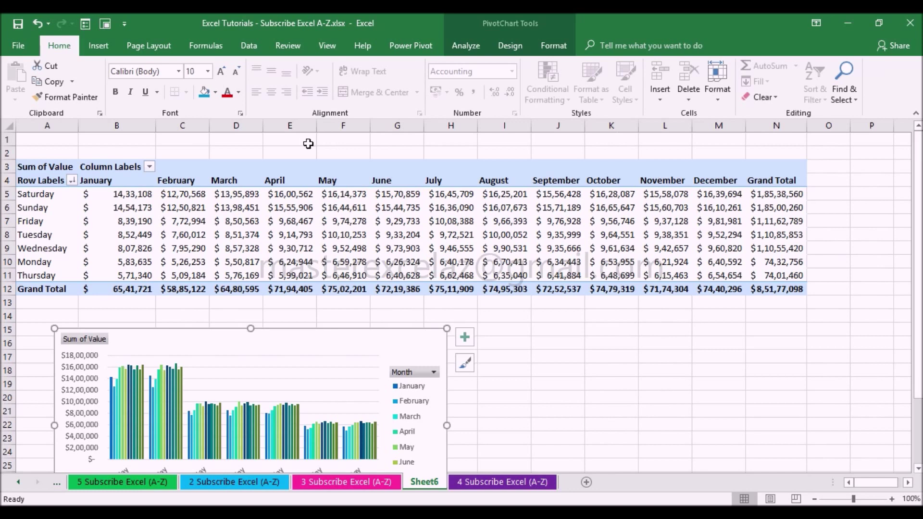
pyautogui.click(118, 193)
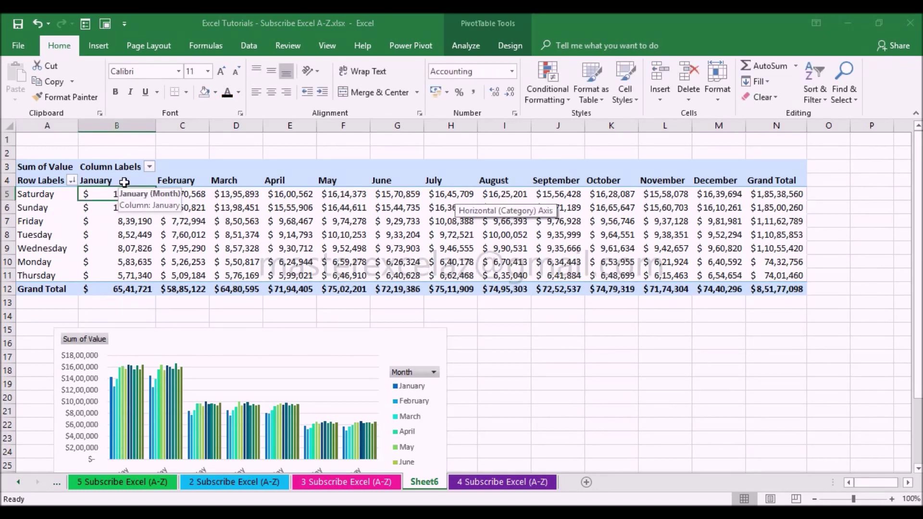
pyautogui.click(124, 182)
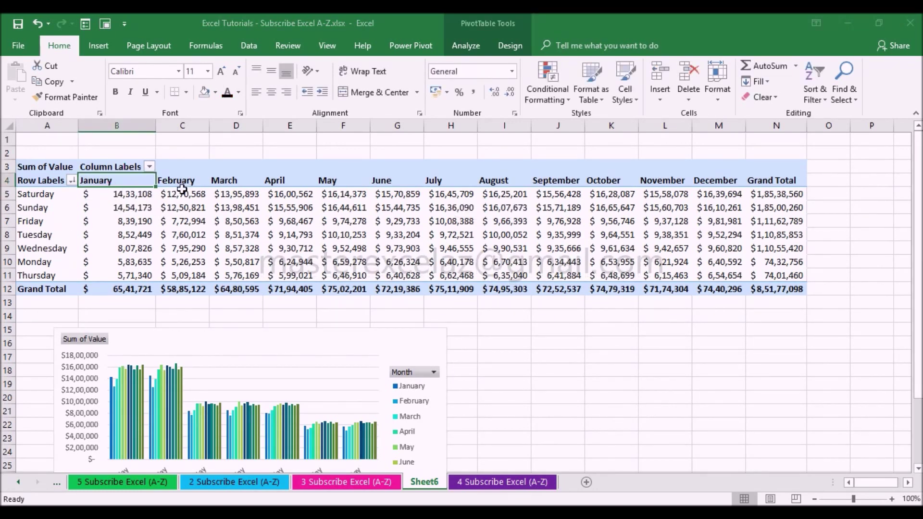
pyautogui.click(703, 181)
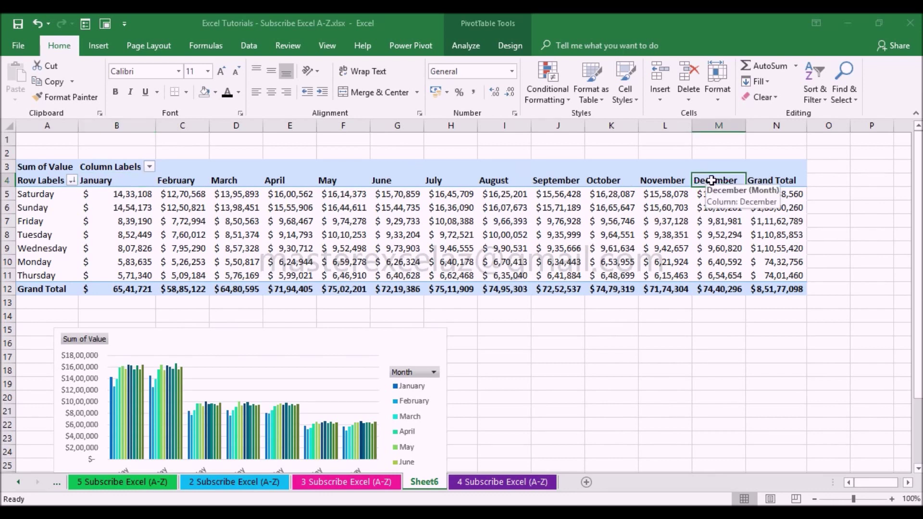
pyautogui.click(113, 185)
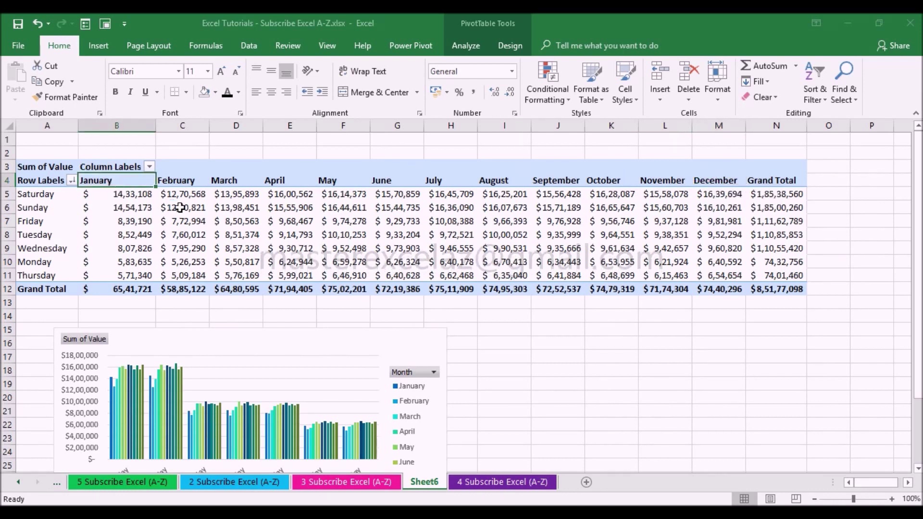
pyautogui.moveTo(182, 208)
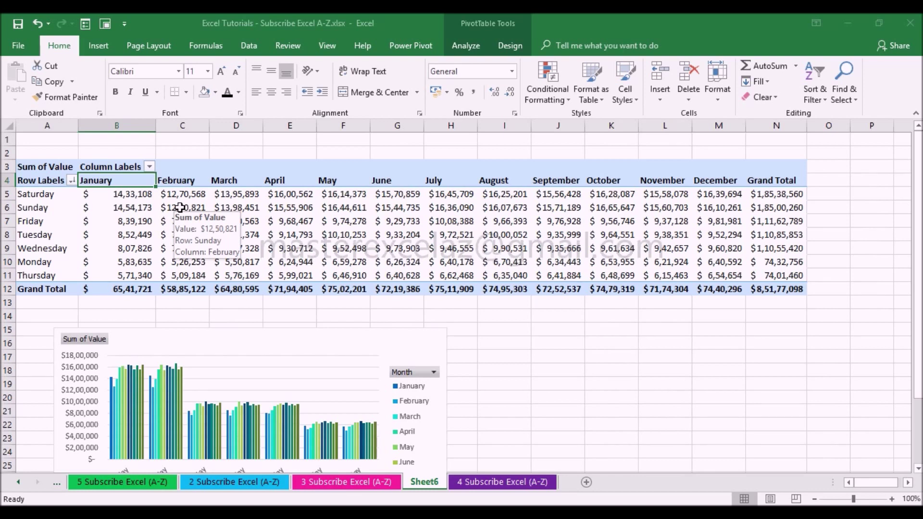
# Apply 4 Arrows (Colored) icons to January's values B5:B11 and check the day results
pyautogui.moveTo(119, 197); pyautogui.dragTo(117, 272)
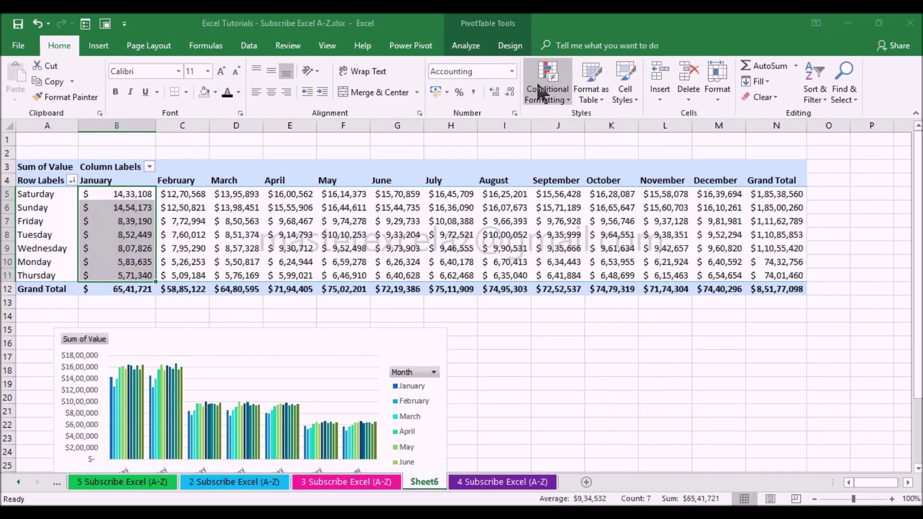
pyautogui.click(547, 98)
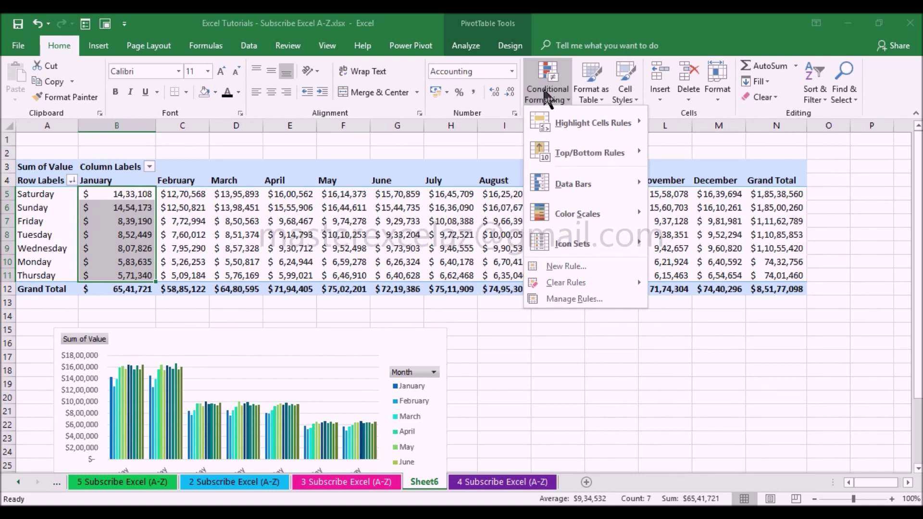
pyautogui.moveTo(585, 243)
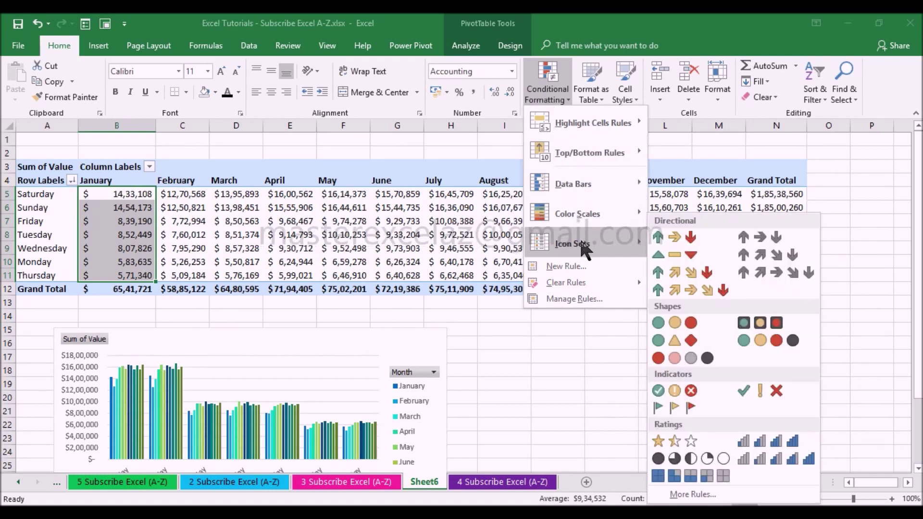
pyautogui.click(673, 273)
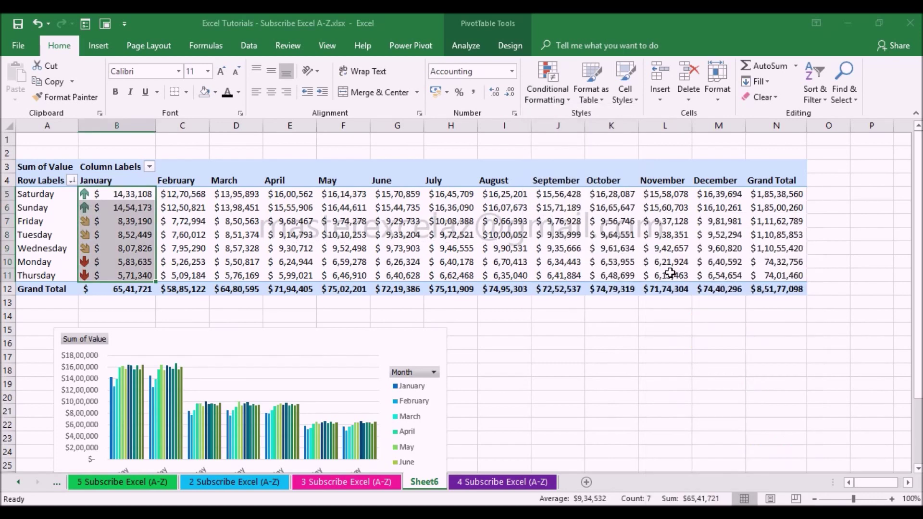
pyautogui.click(120, 207)
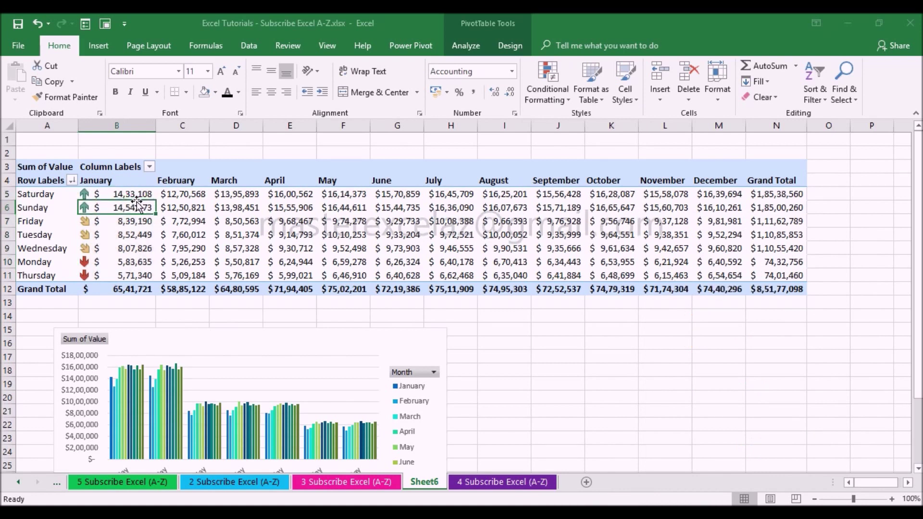
pyautogui.moveTo(126, 195)
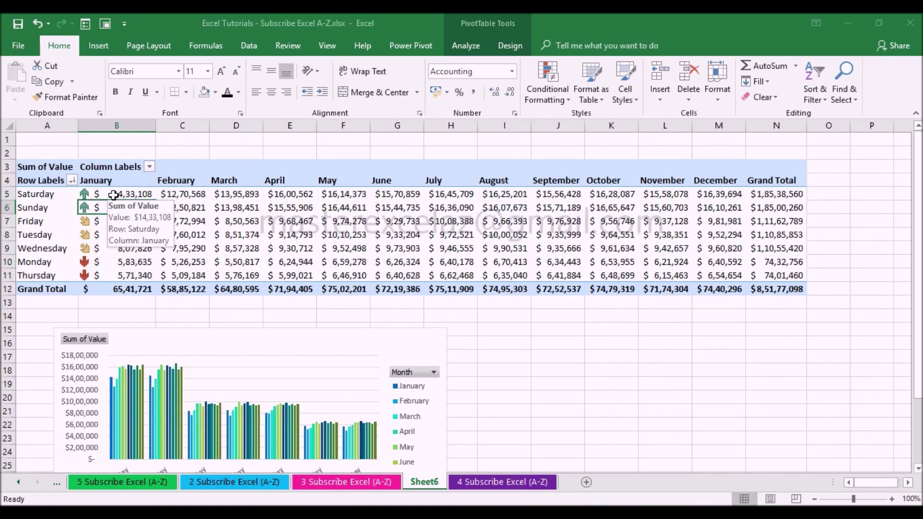
pyautogui.click(113, 194)
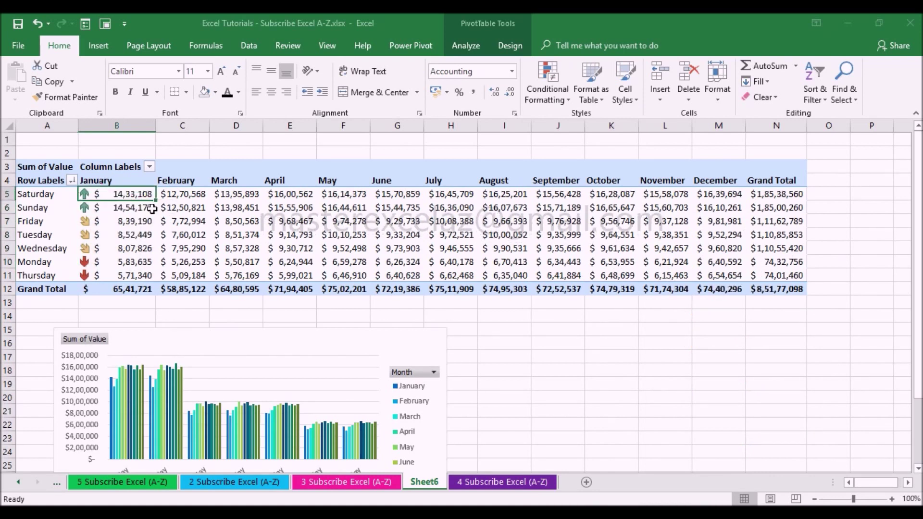
pyautogui.click(140, 265)
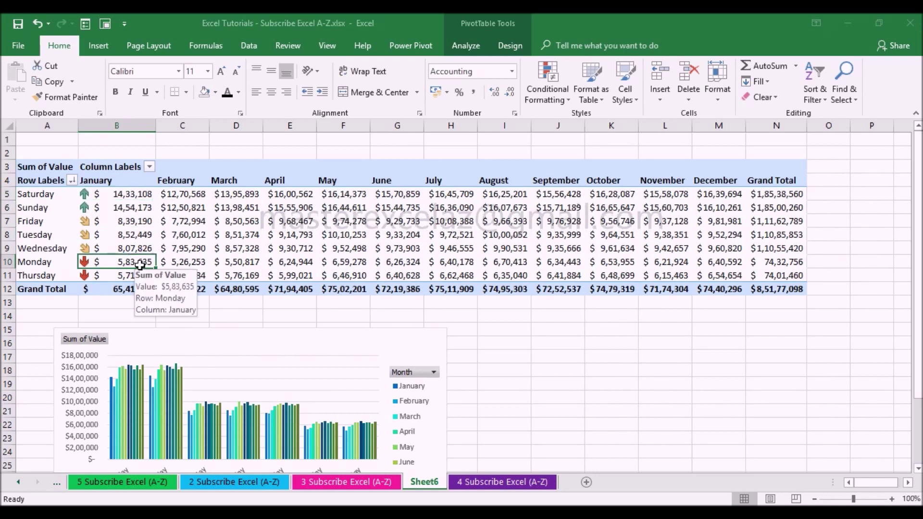
pyautogui.click(135, 275)
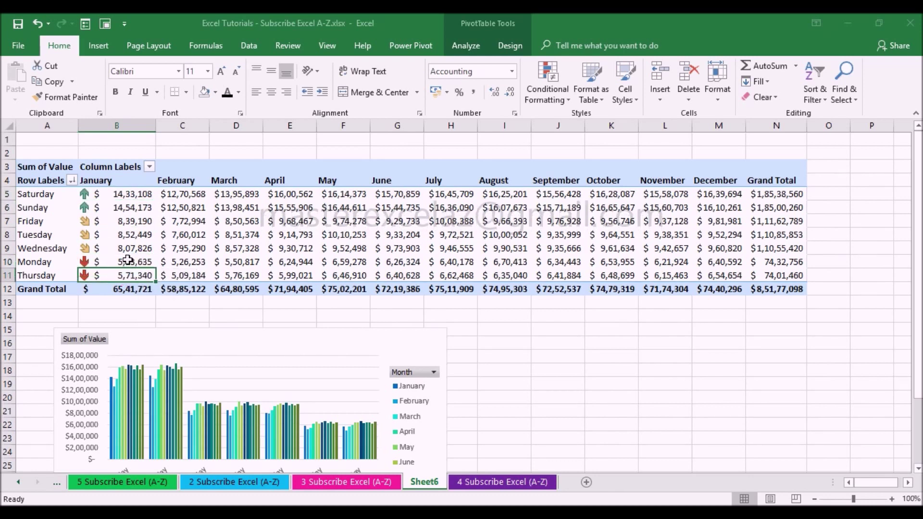
# Select February's values C5:C11 for the same icon set
pyautogui.click(173, 194)
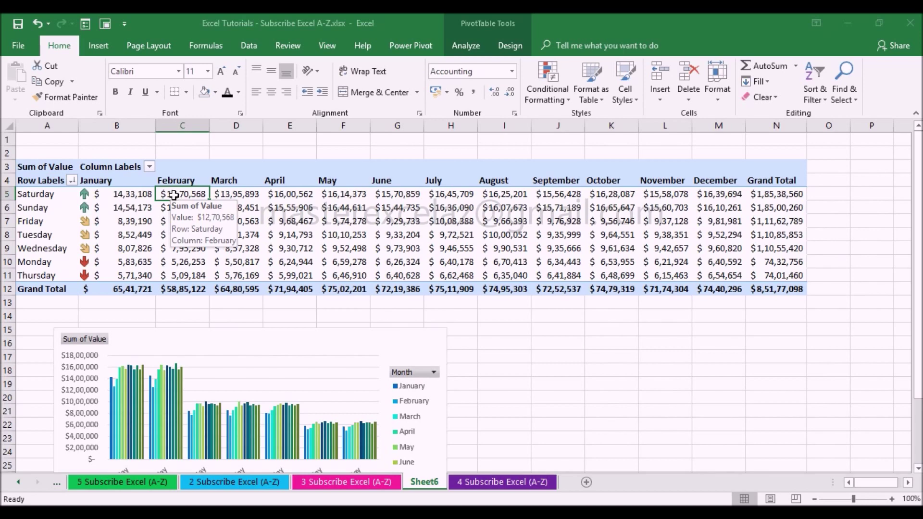
pyautogui.moveTo(173, 194); pyautogui.dragTo(178, 276)
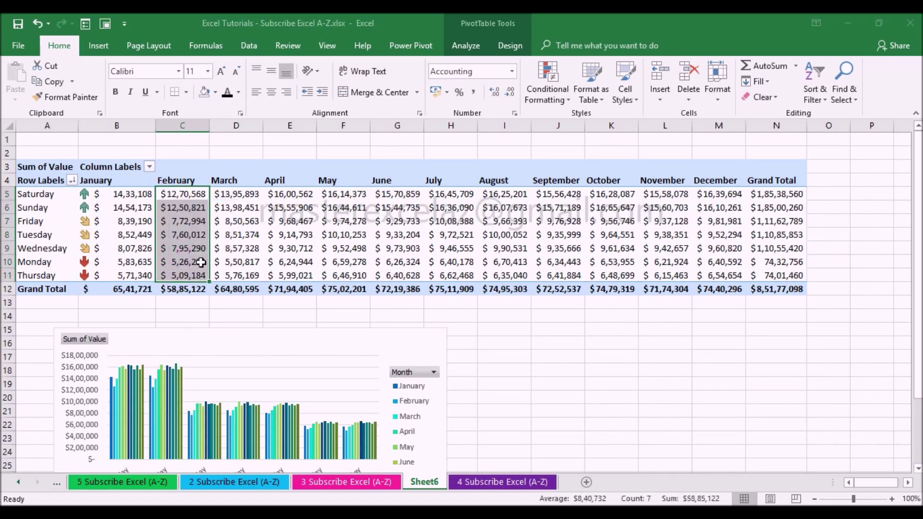
pyautogui.click(544, 99)
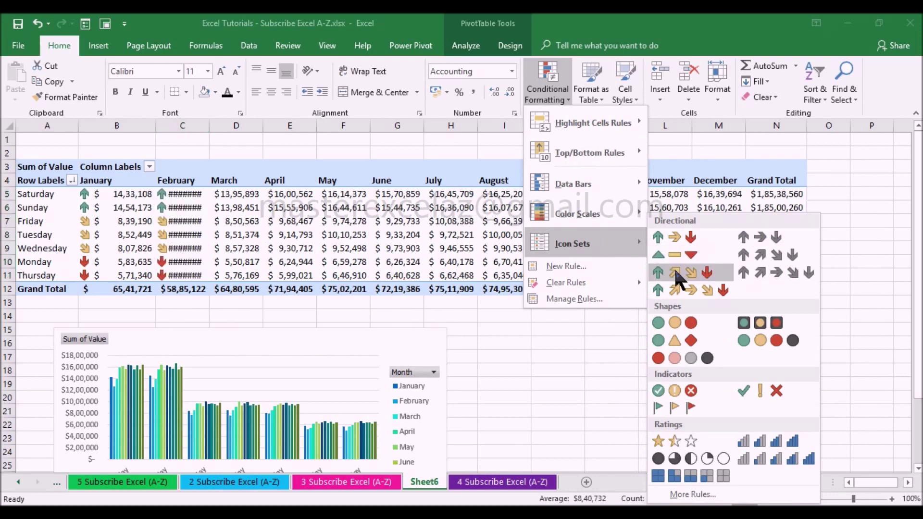
# Apply 4 Arrows (Colored) to February's values, autofit the column, and check the day results
pyautogui.click(675, 268)
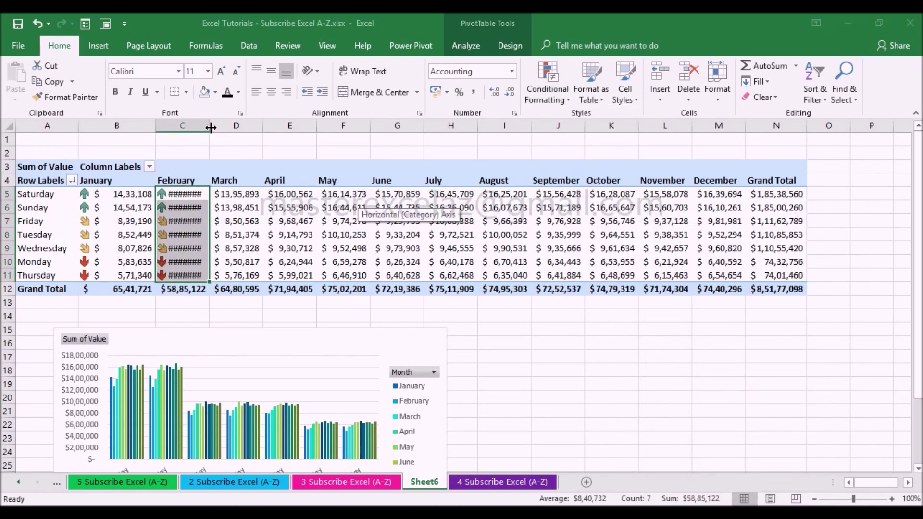
pyautogui.doubleClick(211, 127)
pyautogui.click(194, 192)
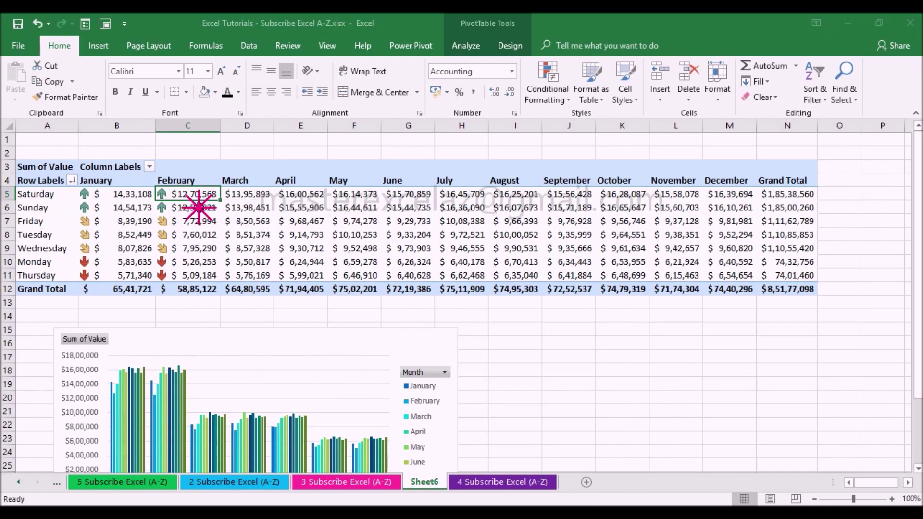
pyautogui.click(199, 208)
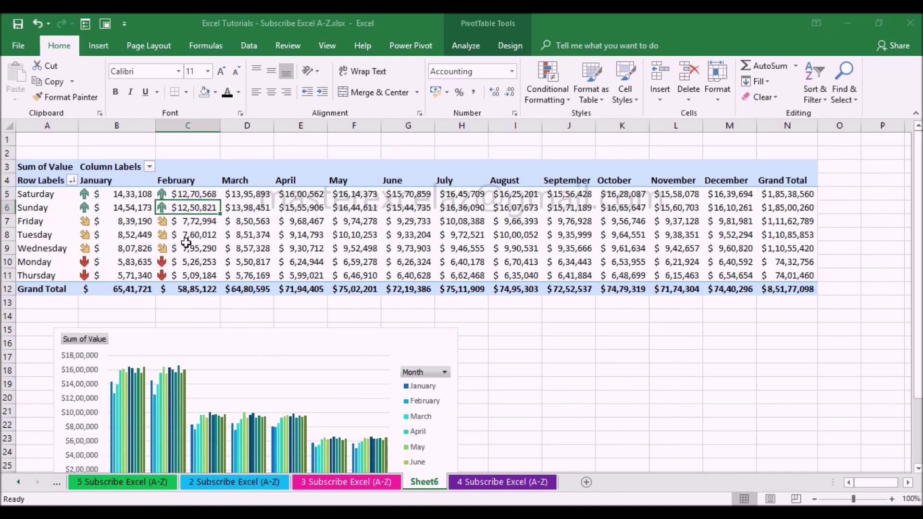
pyautogui.click(197, 262)
pyautogui.click(199, 274)
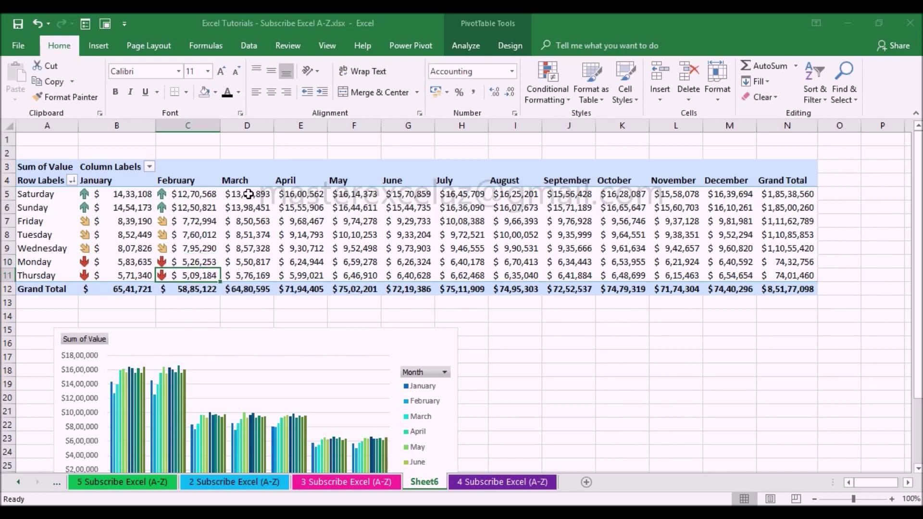
# Apply 4 Arrows (Colored) to March's values D5:D11, autofit the column, and check results
pyautogui.moveTo(248, 193); pyautogui.dragTo(249, 275)
pyautogui.click(547, 81)
pyautogui.moveTo(573, 244)
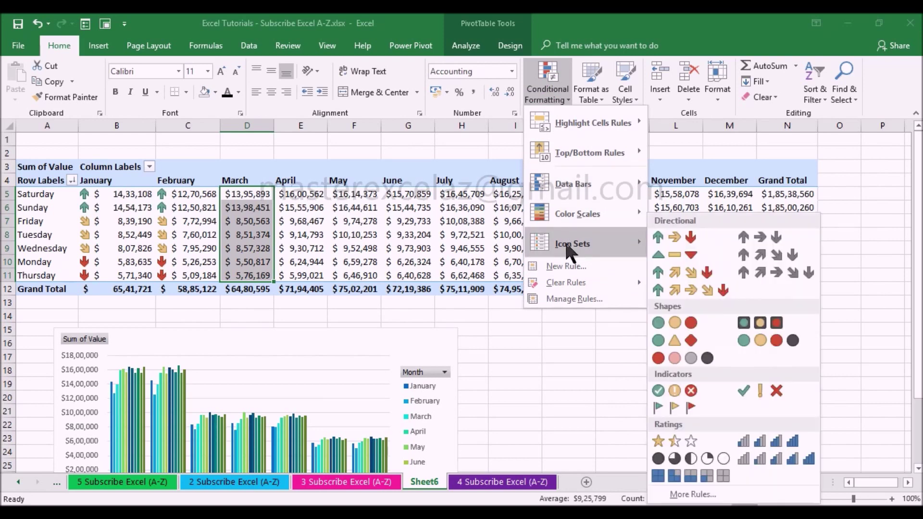
pyautogui.click(673, 272)
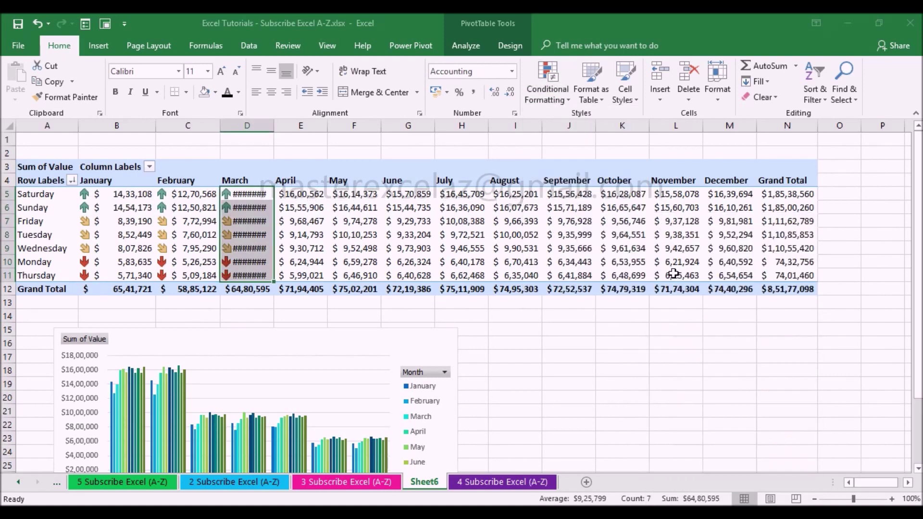
pyautogui.doubleClick(274, 124)
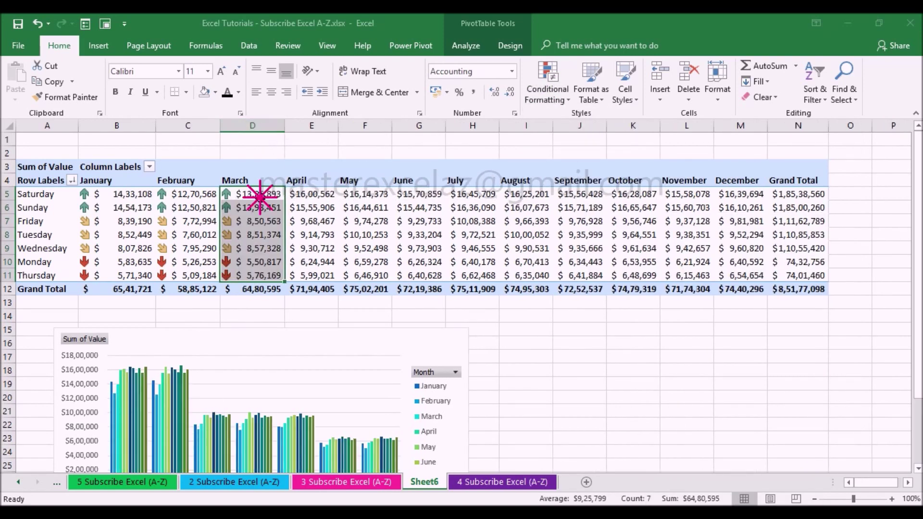
pyautogui.click(260, 197)
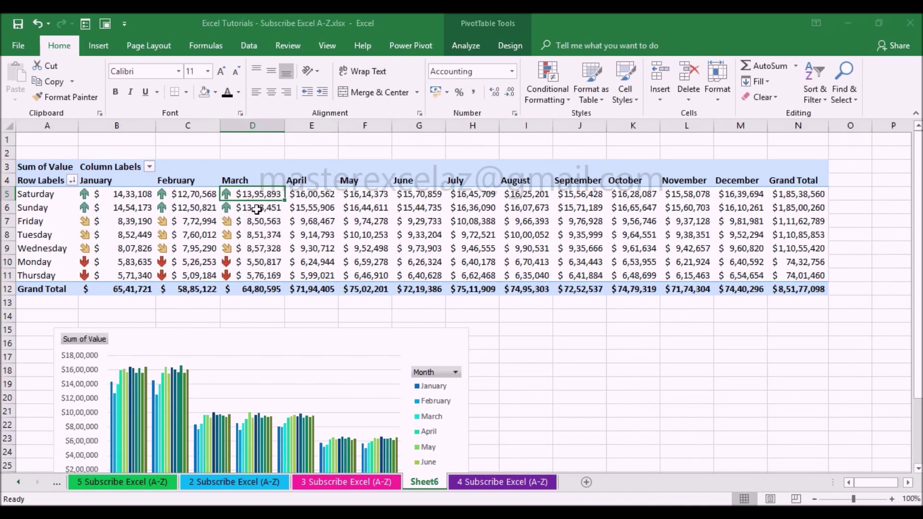
pyautogui.click(257, 210)
pyautogui.click(266, 263)
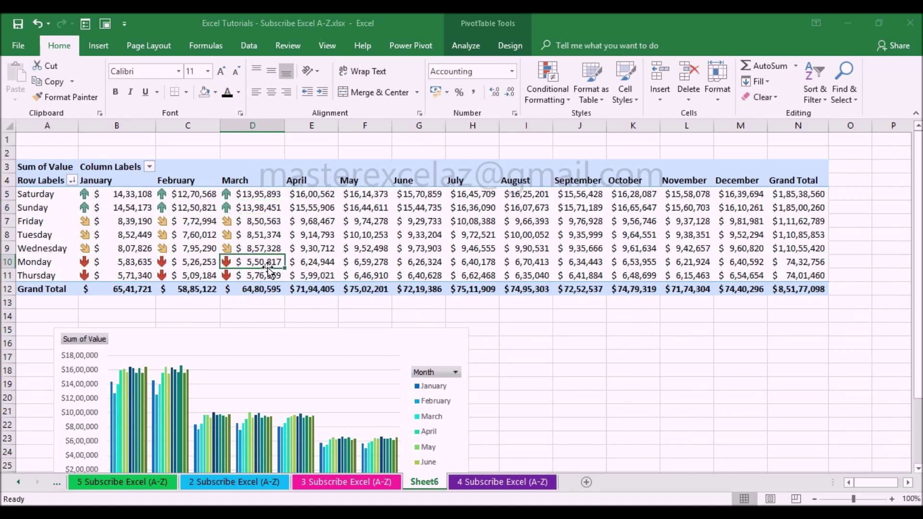
pyautogui.click(267, 275)
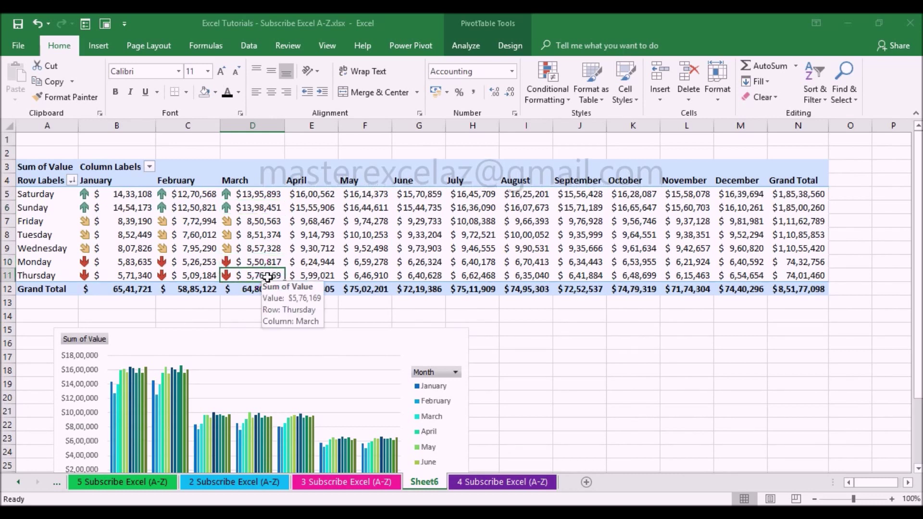
pyautogui.moveTo(323, 194); pyautogui.dragTo(315, 276)
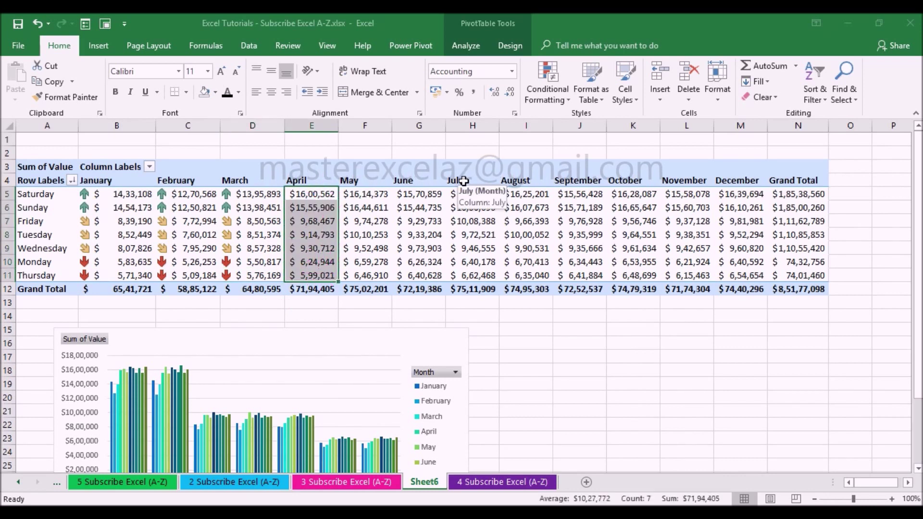
# Add the four-arrow icon set to the April and May values and autofit both columns
pyautogui.click(558, 97)
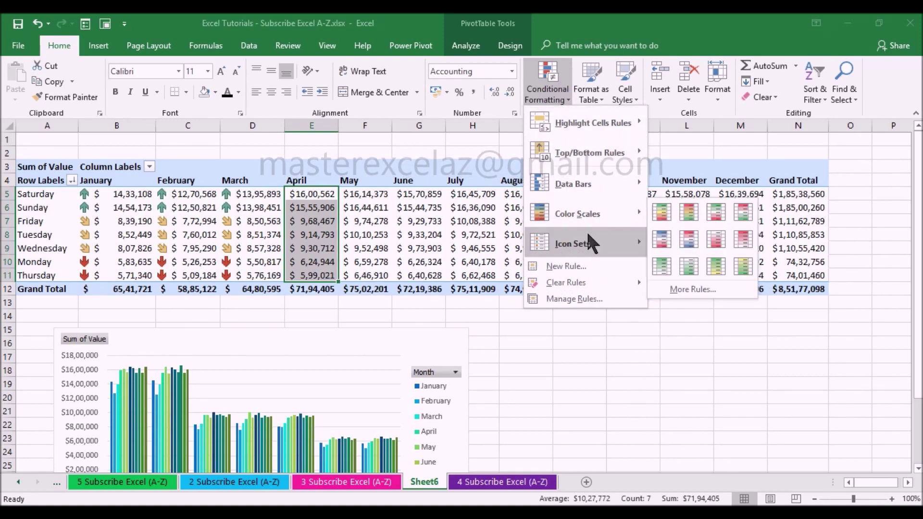
pyautogui.moveTo(572, 244)
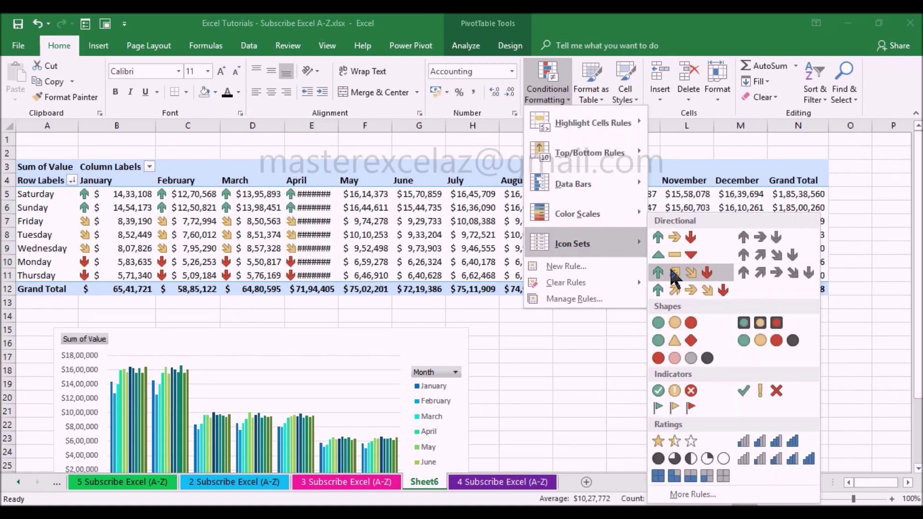
pyautogui.click(670, 266)
pyautogui.doubleClick(336, 128)
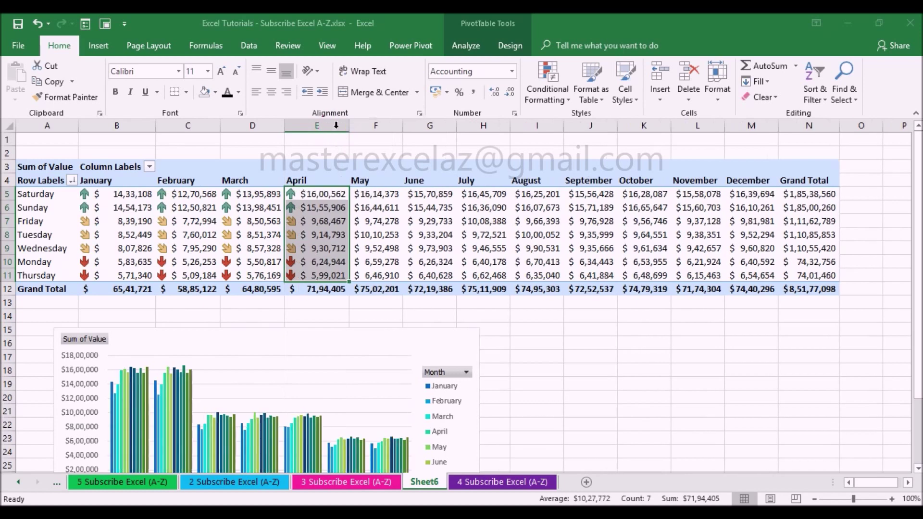
pyautogui.moveTo(376, 195); pyautogui.dragTo(375, 274)
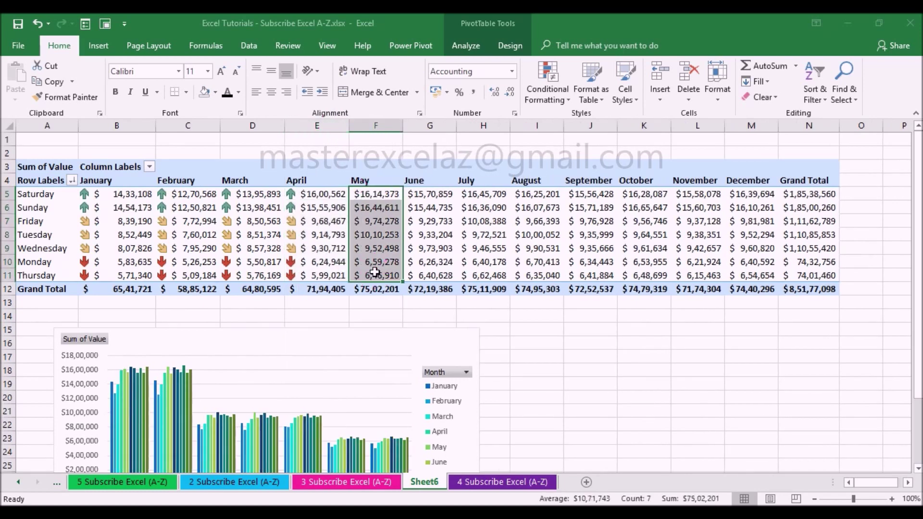
pyautogui.click(541, 99)
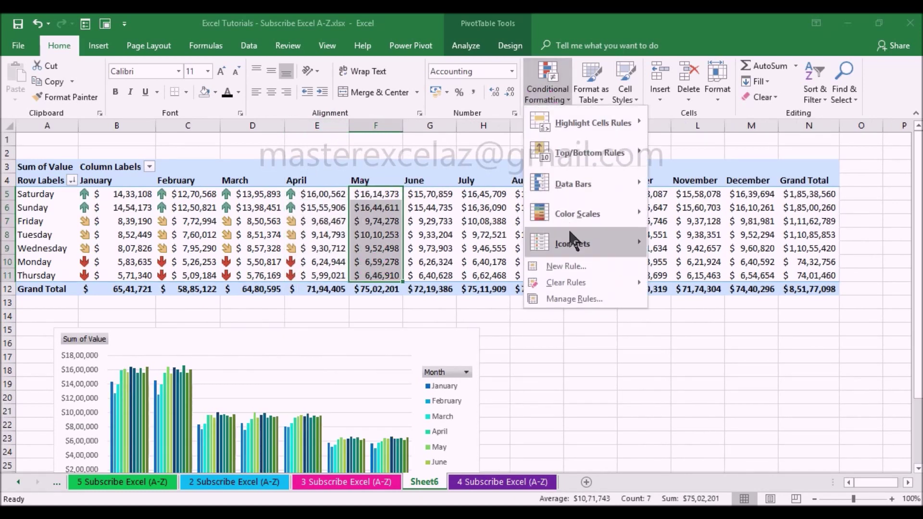
pyautogui.moveTo(572, 244)
pyautogui.click(691, 274)
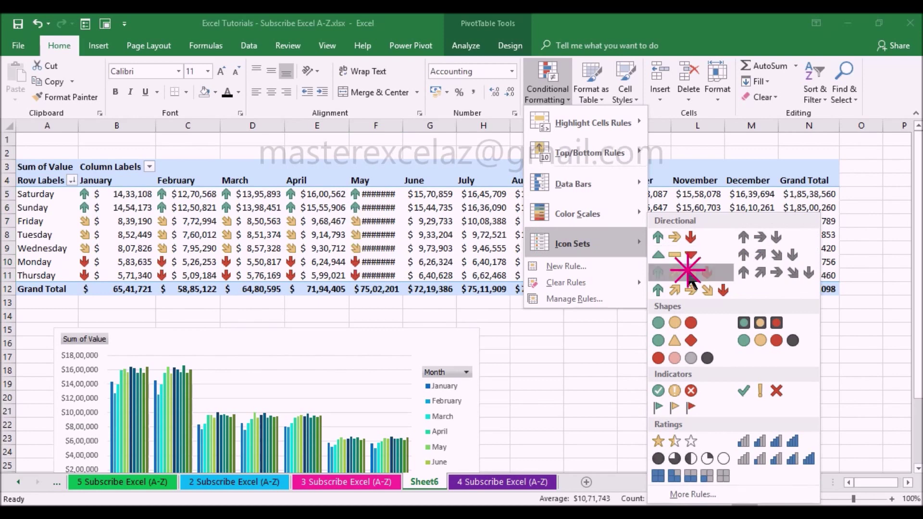
pyautogui.doubleClick(405, 128)
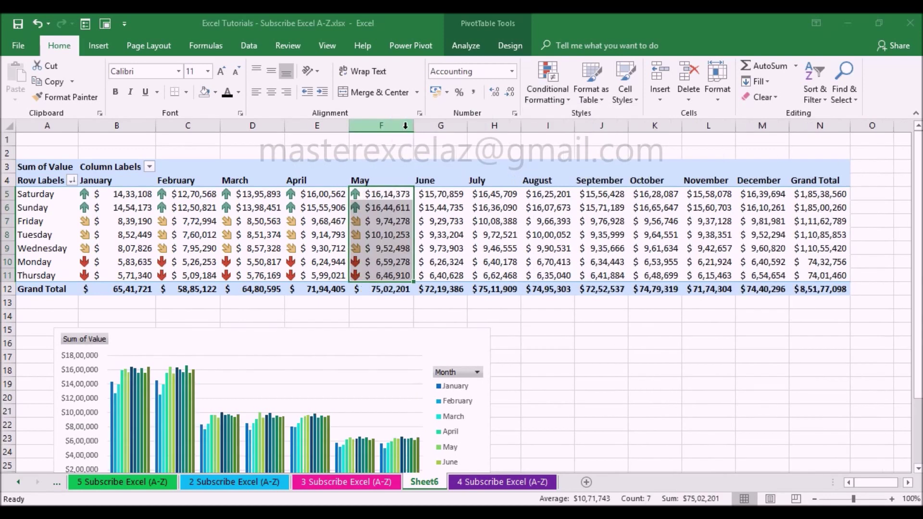
pyautogui.click(382, 126)
# Apply the arrow icon set to the June and July daily values
pyautogui.click(433, 194)
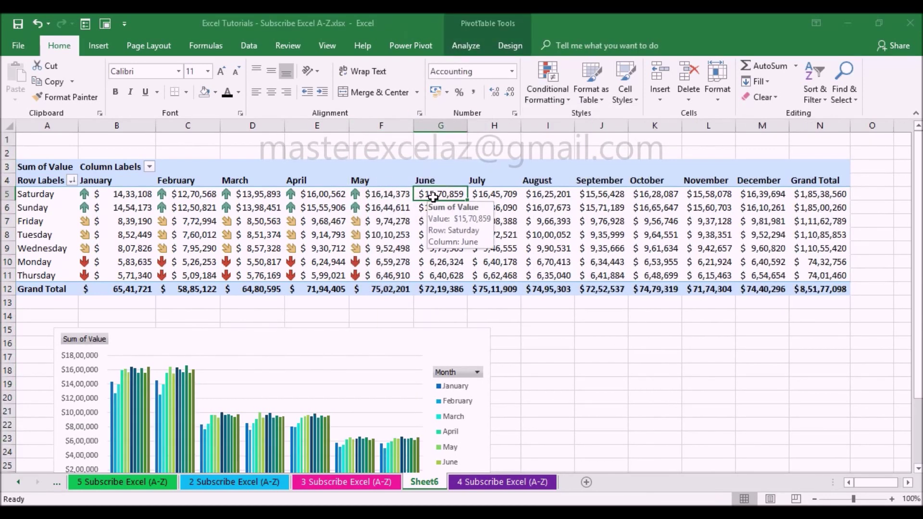
pyautogui.moveTo(432, 194); pyautogui.dragTo(440, 275)
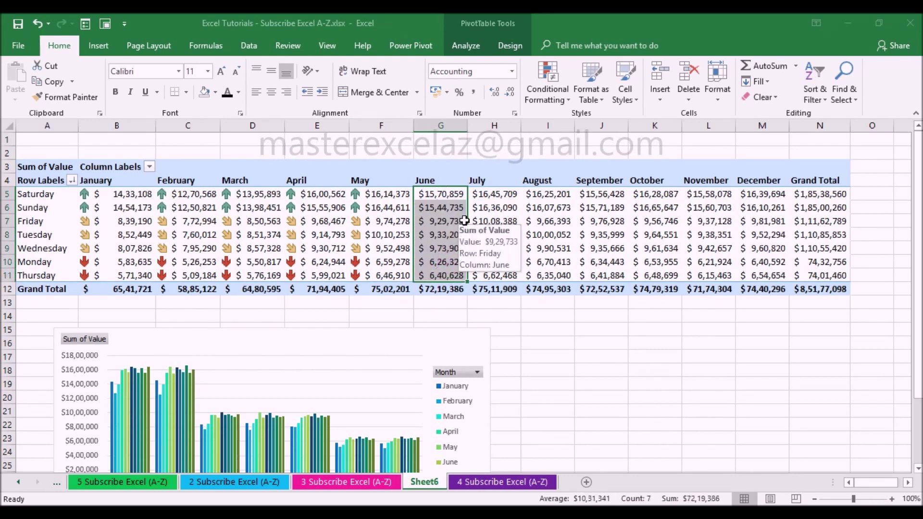
pyautogui.click(542, 99)
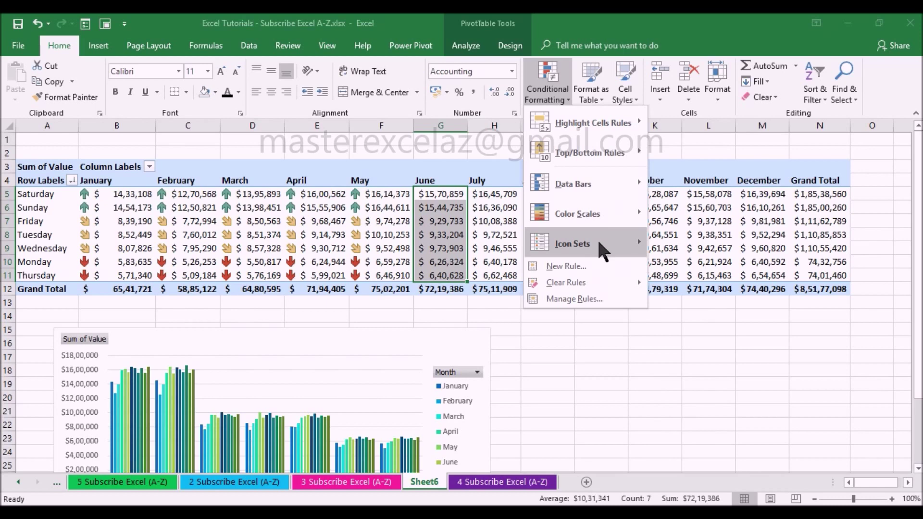
pyautogui.moveTo(573, 244)
pyautogui.click(680, 266)
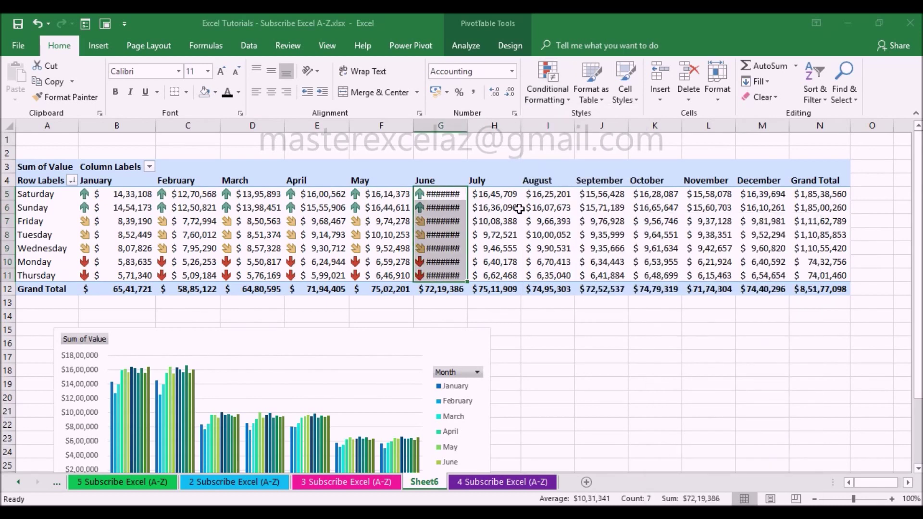
pyautogui.moveTo(494, 193); pyautogui.dragTo(502, 271)
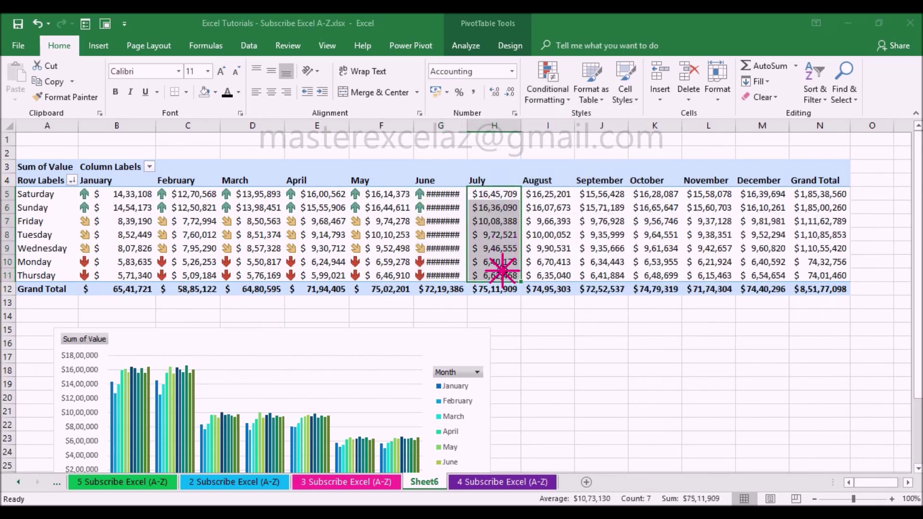
pyautogui.click(548, 94)
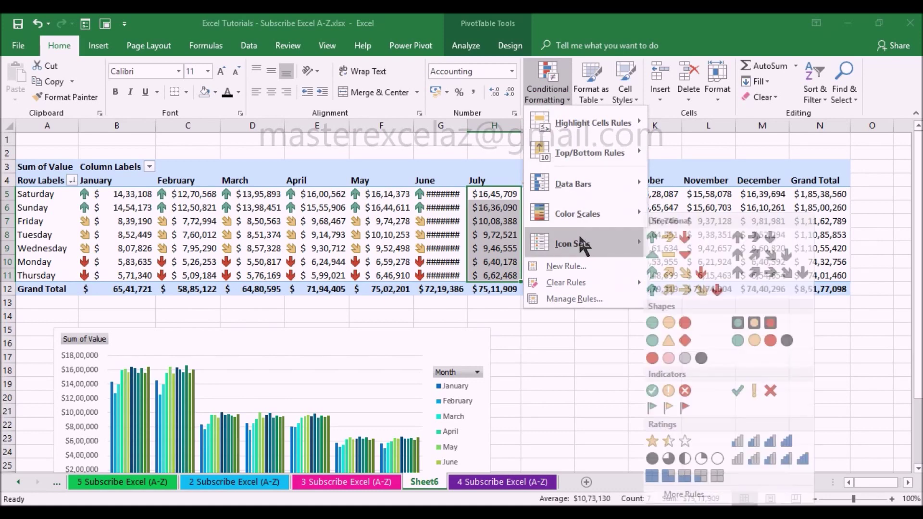
pyautogui.click(680, 275)
pyautogui.moveTo(552, 194)
pyautogui.mouseDown()
pyautogui.moveTo(555, 272)
pyautogui.moveTo(555, 262)
pyautogui.mouseUp()
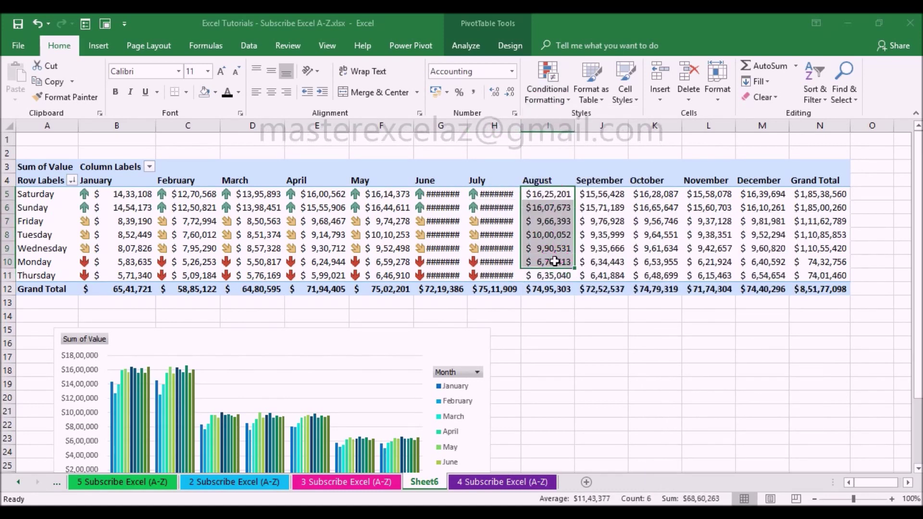
# Apply the arrow icon set to the August, September and October values
pyautogui.click(545, 99)
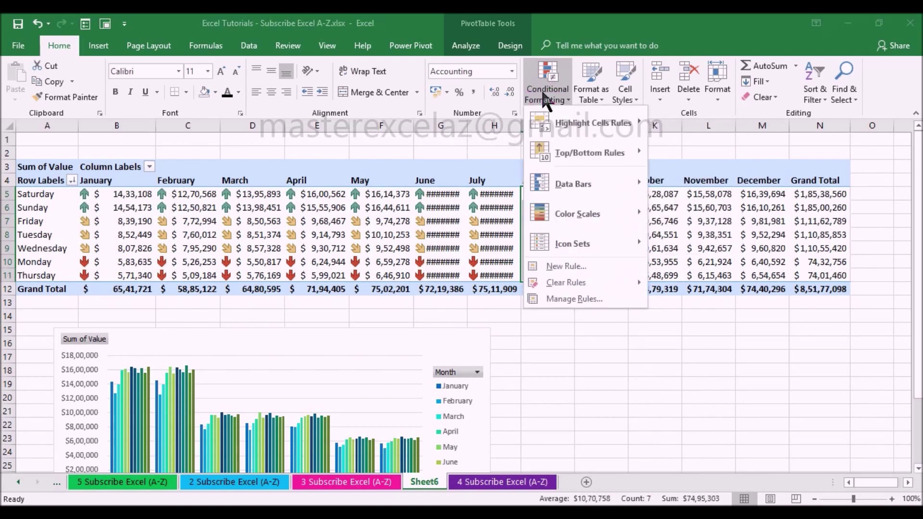
pyautogui.moveTo(572, 244)
pyautogui.click(662, 269)
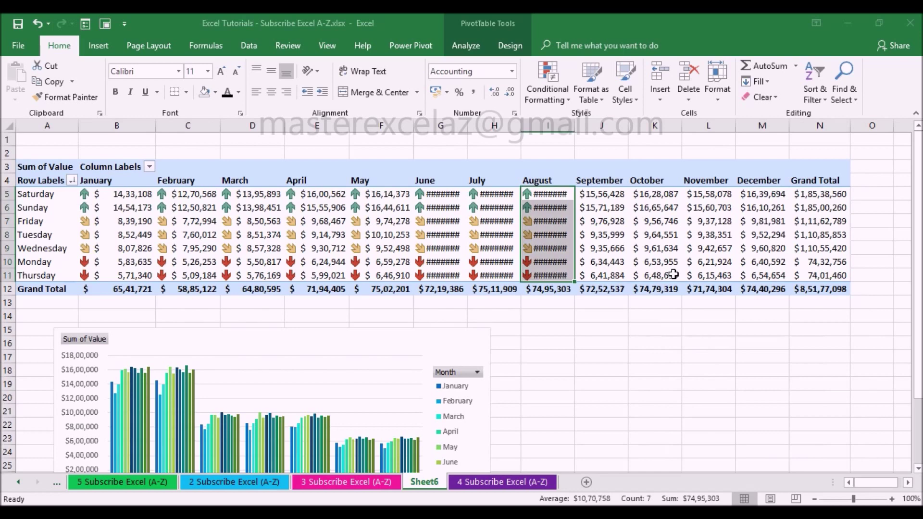
pyautogui.moveTo(601, 194); pyautogui.dragTo(601, 275)
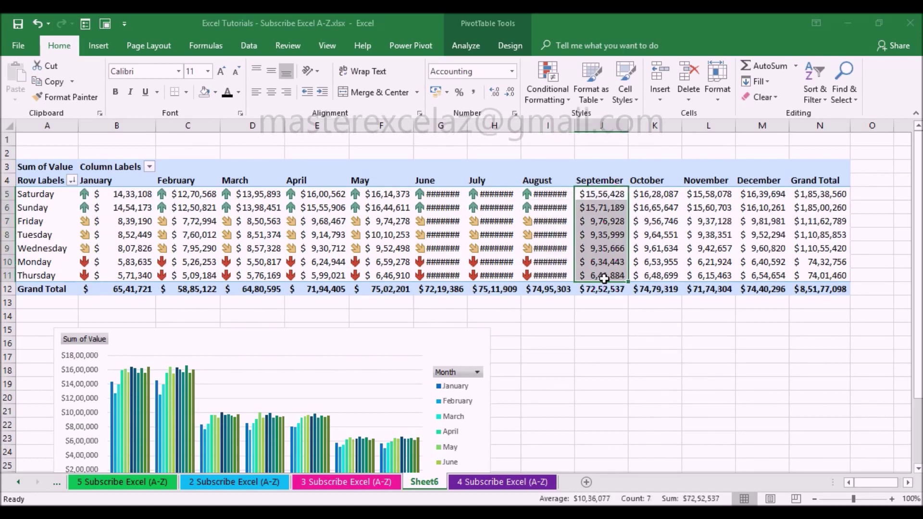
pyautogui.click(543, 89)
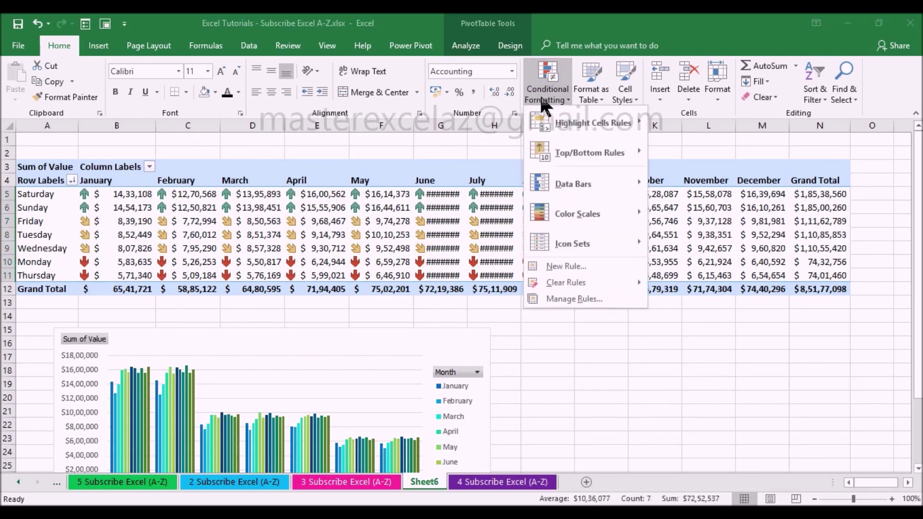
pyautogui.moveTo(572, 243)
pyautogui.click(679, 272)
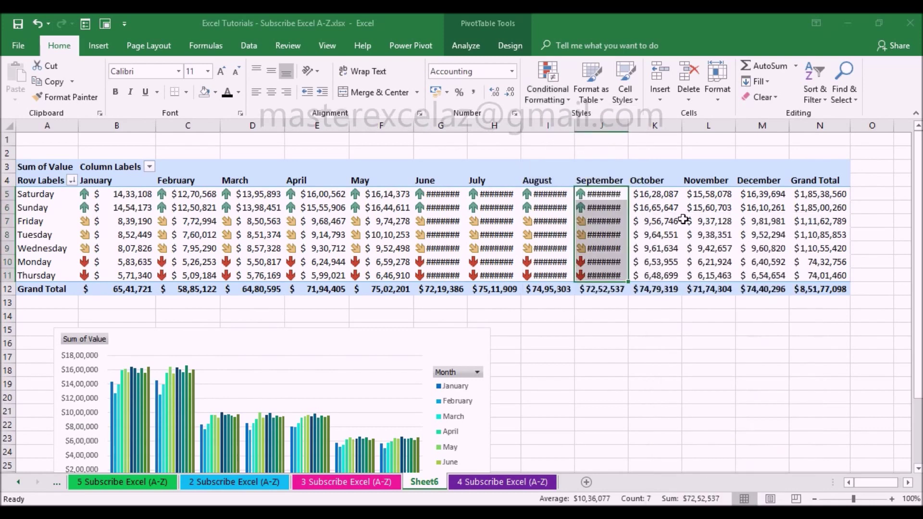
pyautogui.click(657, 199)
pyautogui.moveTo(657, 198); pyautogui.dragTo(657, 275)
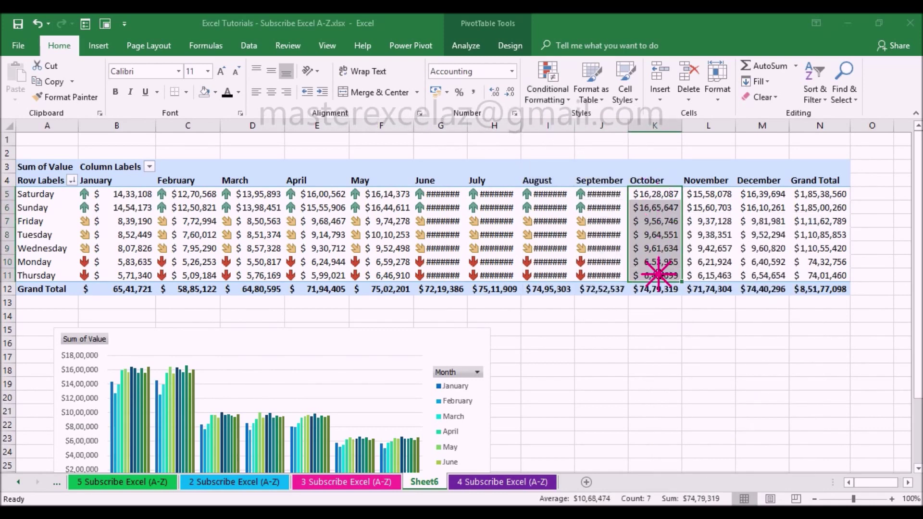
pyautogui.click(545, 102)
pyautogui.moveTo(573, 244)
pyautogui.click(671, 276)
# Add arrow icons to the November and December values, then select the later month columns
pyautogui.moveTo(702, 194); pyautogui.dragTo(702, 279)
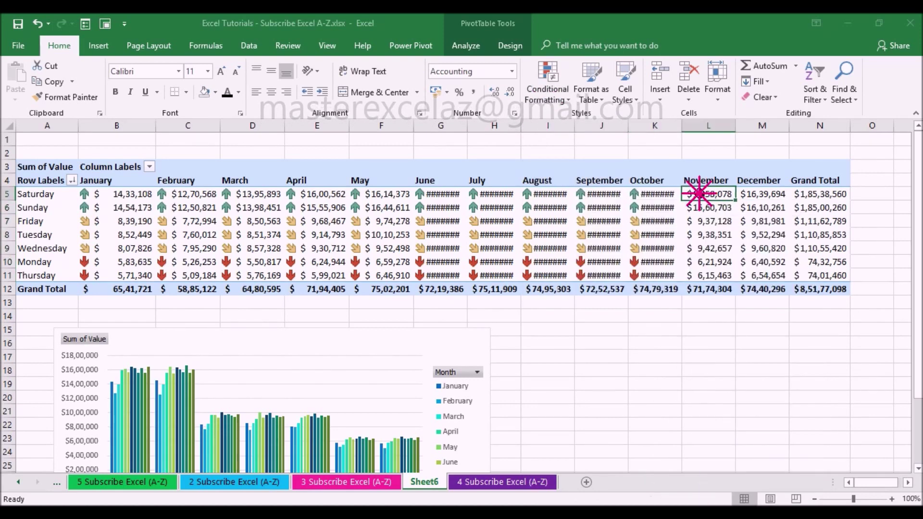
pyautogui.click(545, 101)
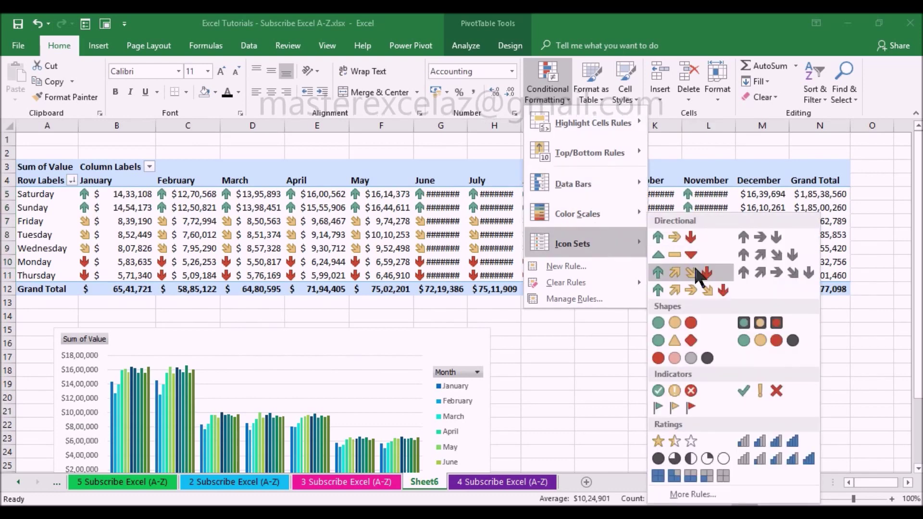
pyautogui.moveTo(572, 244)
pyautogui.click(695, 269)
pyautogui.moveTo(746, 194); pyautogui.dragTo(759, 276)
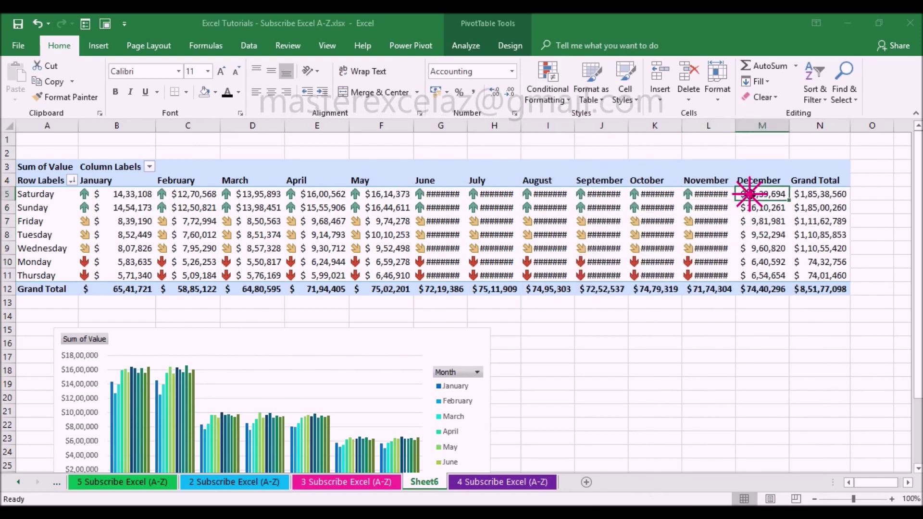
pyautogui.click(551, 94)
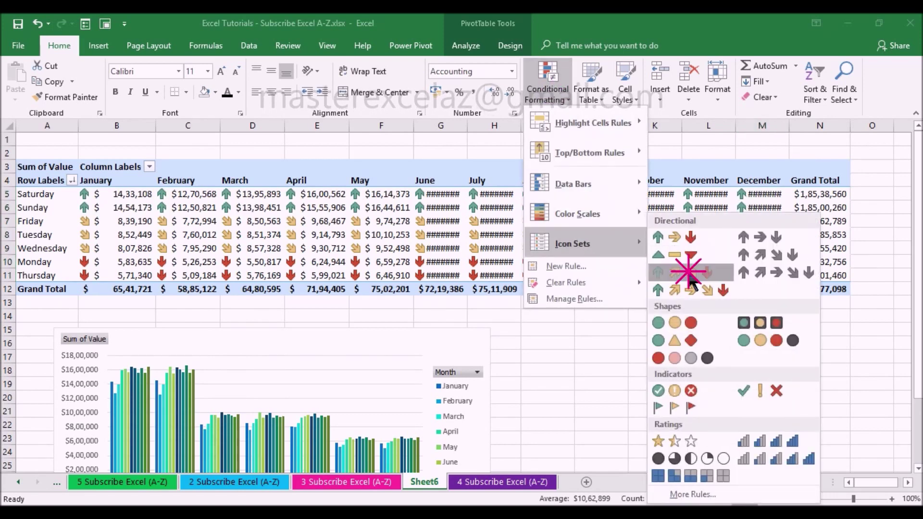
pyautogui.click(688, 272)
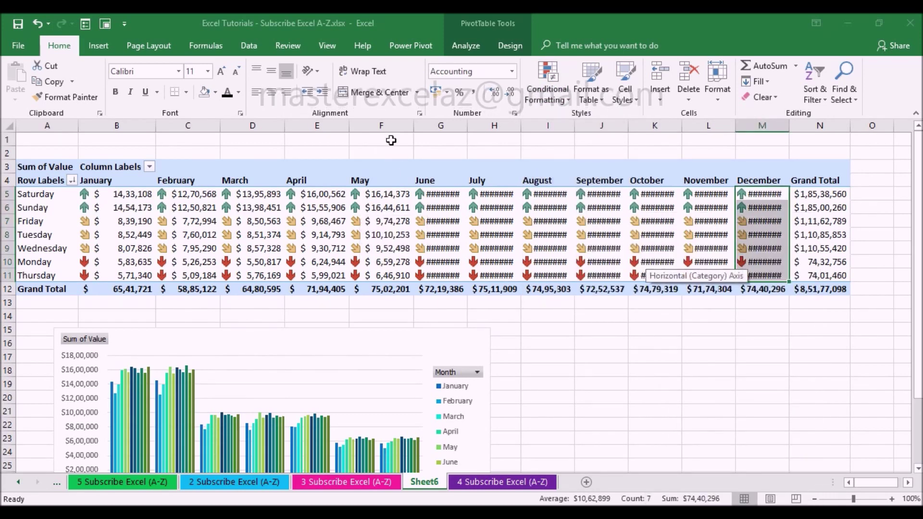
pyautogui.moveTo(762, 125)
pyautogui.mouseDown()
pyautogui.moveTo(392, 148)
pyautogui.moveTo(413, 125)
pyautogui.mouseUp()
# AutoFit the selected month columns, then highlight the Saturday–Sunday and Monday–Thursday rows to review the arrows
pyautogui.click(453, 219)
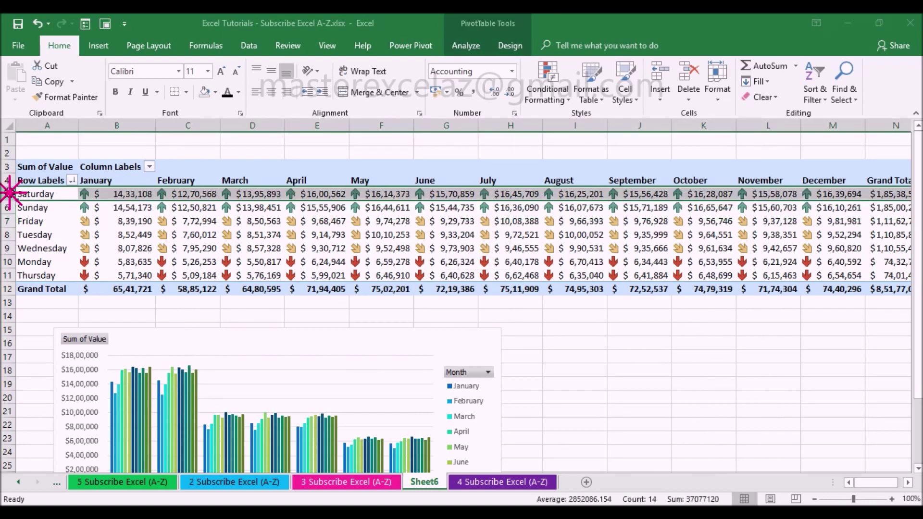
pyautogui.moveTo(10, 192); pyautogui.dragTo(10, 207)
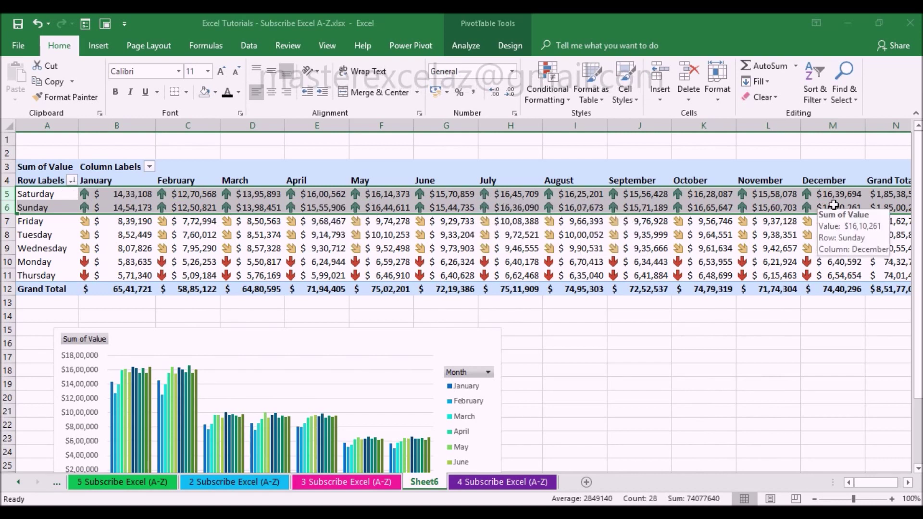
pyautogui.click(6, 262)
pyautogui.moveTo(7, 261); pyautogui.dragTo(6, 275)
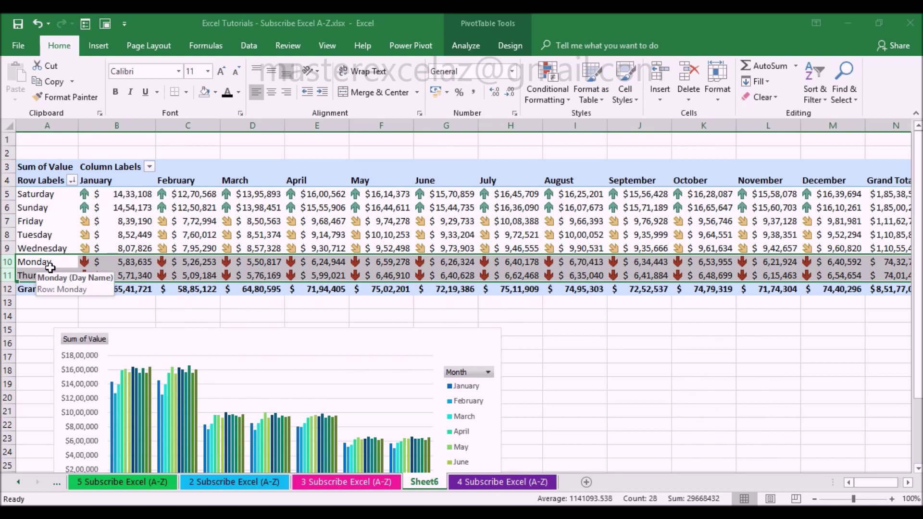
# Clear the row selection and move the PivotChart up over the pivot table
pyautogui.click(846, 263)
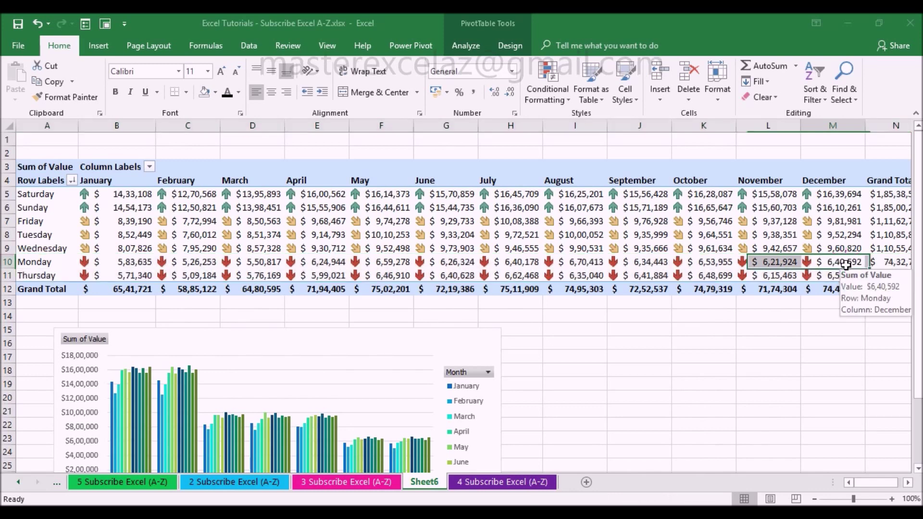
pyautogui.moveTo(389, 221)
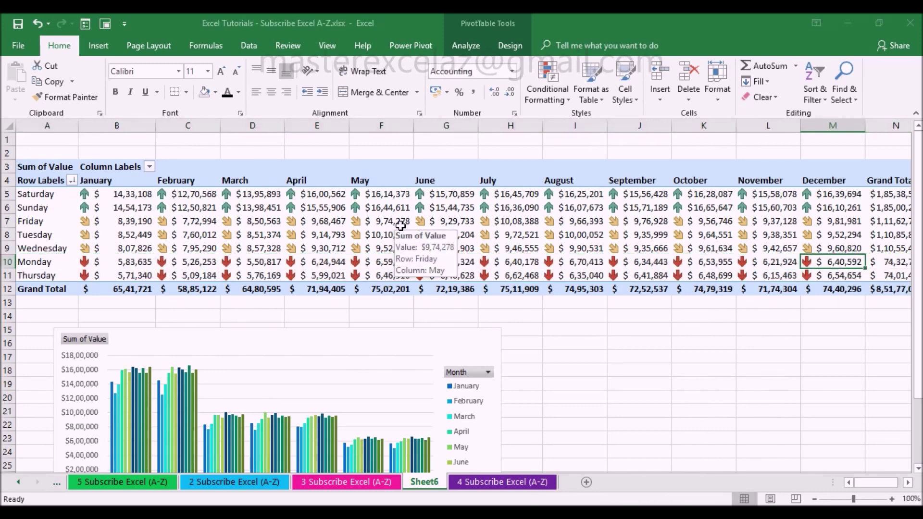
pyautogui.moveTo(369, 340)
pyautogui.mouseDown()
pyautogui.moveTo(344, 233)
pyautogui.moveTo(354, 173)
pyautogui.mouseUp()
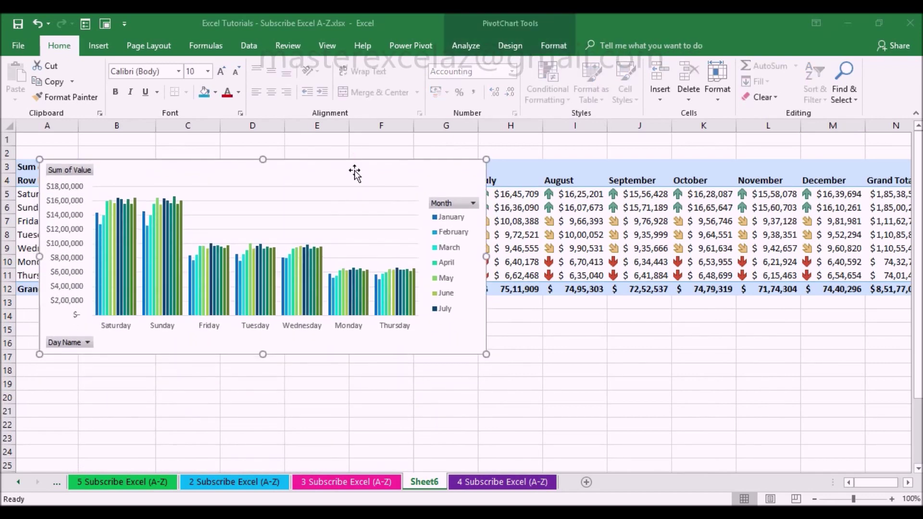
# Stretch the PivotChart to roughly the table's width and place it below the pivot table at row 15
pyautogui.moveTo(486, 354); pyautogui.dragTo(746, 418)
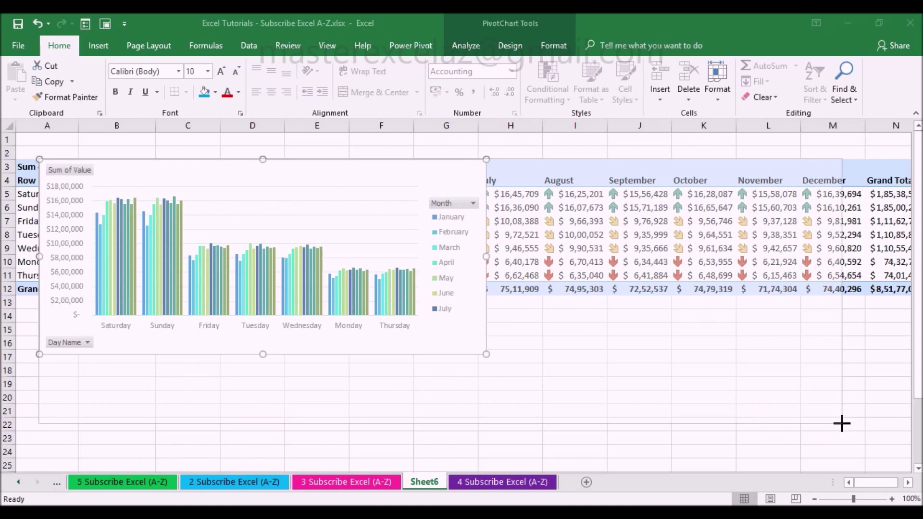
pyautogui.moveTo(745, 417); pyautogui.dragTo(842, 423)
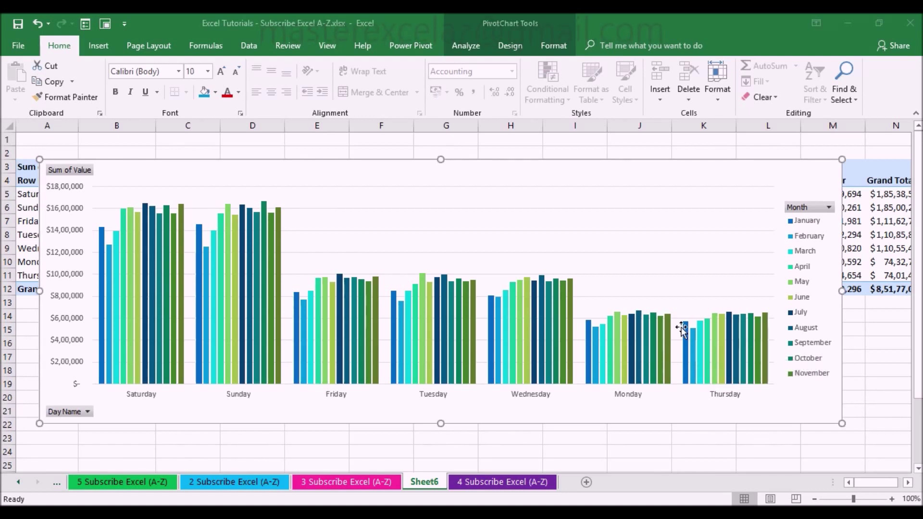
pyautogui.moveTo(576, 179); pyautogui.dragTo(570, 173)
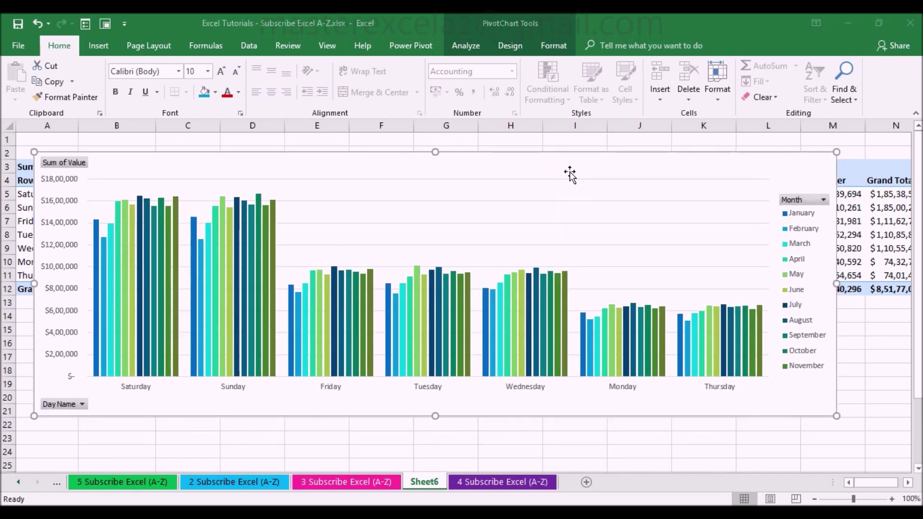
pyautogui.moveTo(570, 173); pyautogui.dragTo(554, 350)
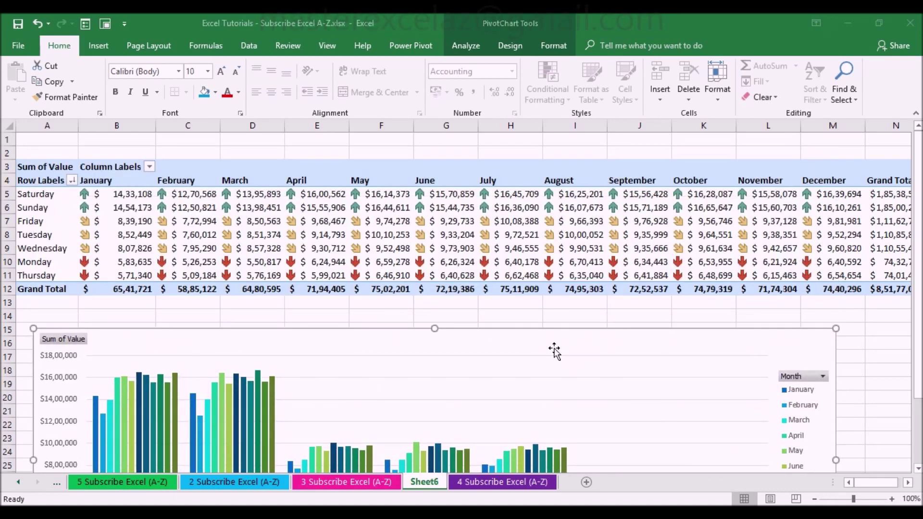
pyautogui.click(189, 194)
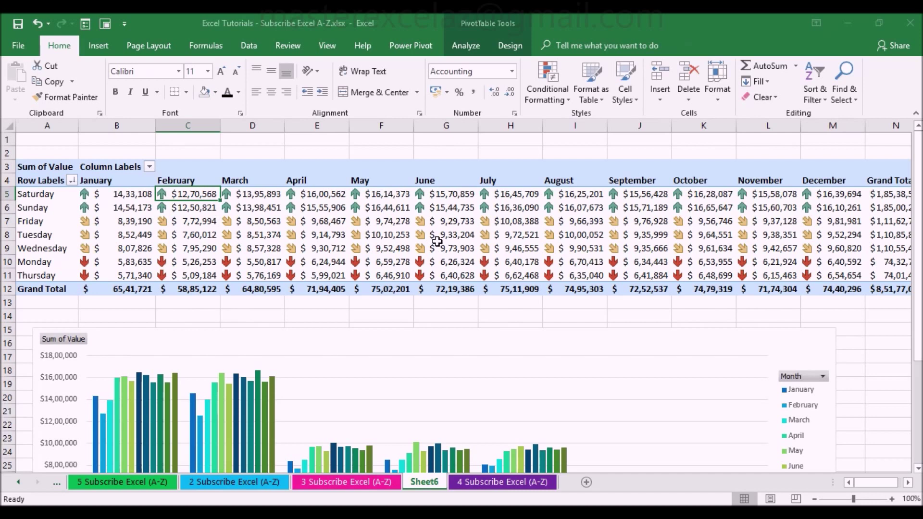